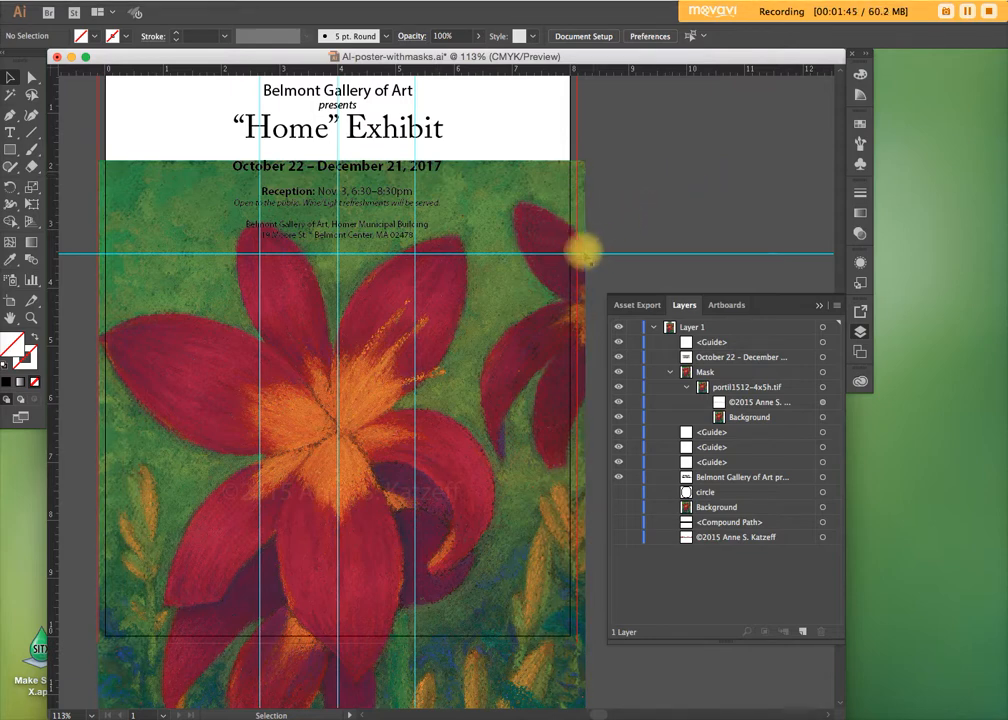
Select the Background image inside the portil1512-4x5h.tif group and apply a mask to it
{"action": "scroll", "coordinate": [434, 360], "scroll_direction": "down", "scroll_amount": 5}
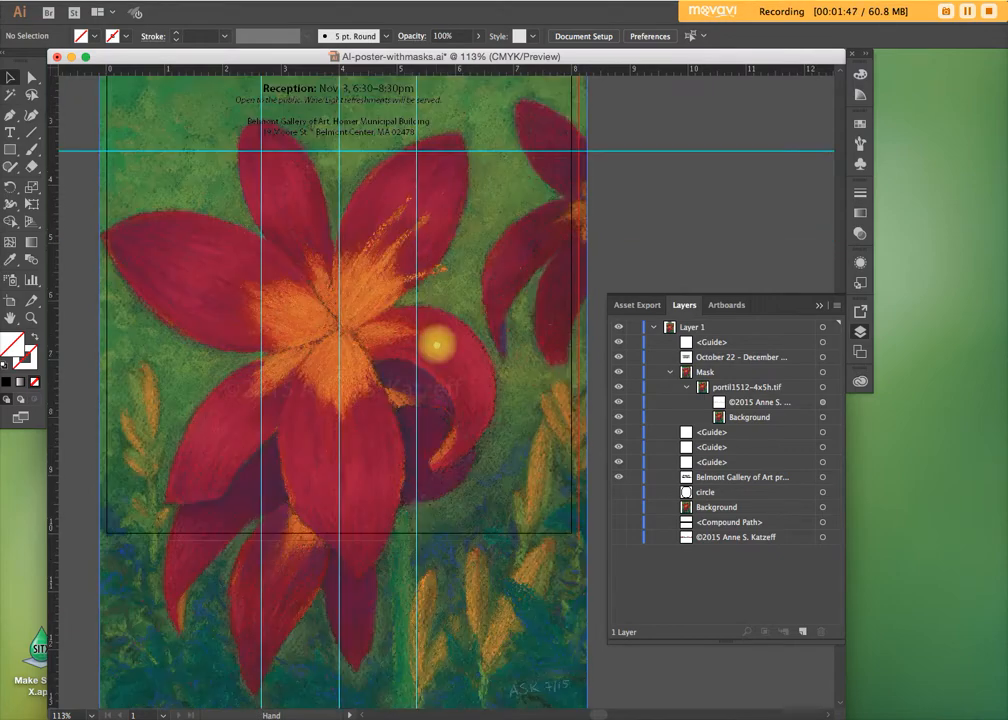
{"action": "scroll", "coordinate": [394, 298], "scroll_direction": "up", "scroll_amount": 5}
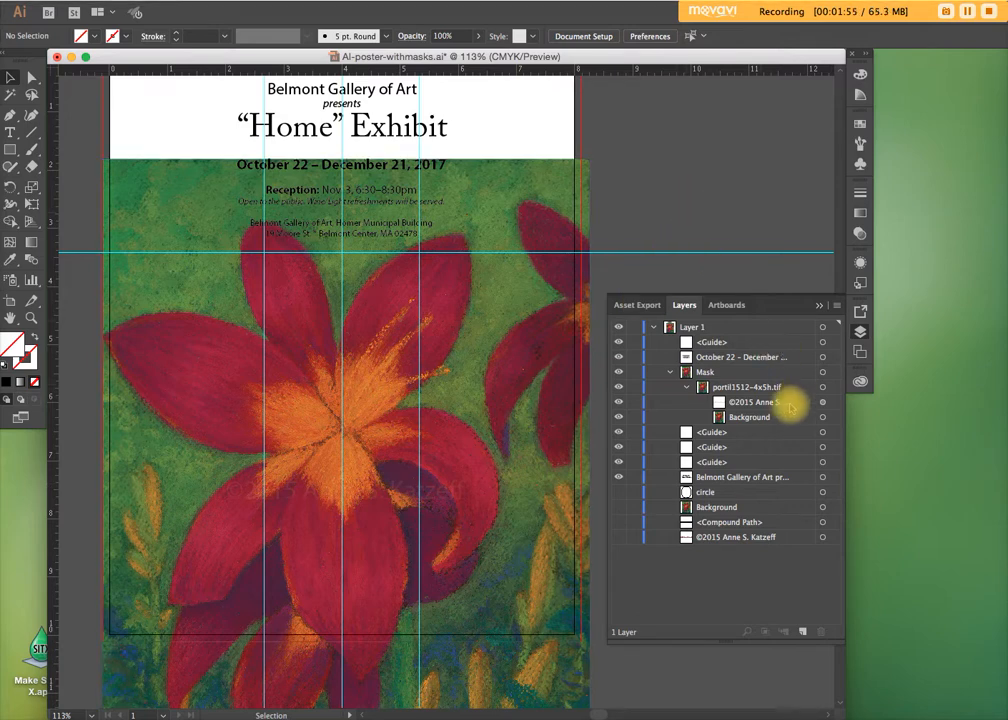
{"action": "double_click", "coordinate": [748, 417]}
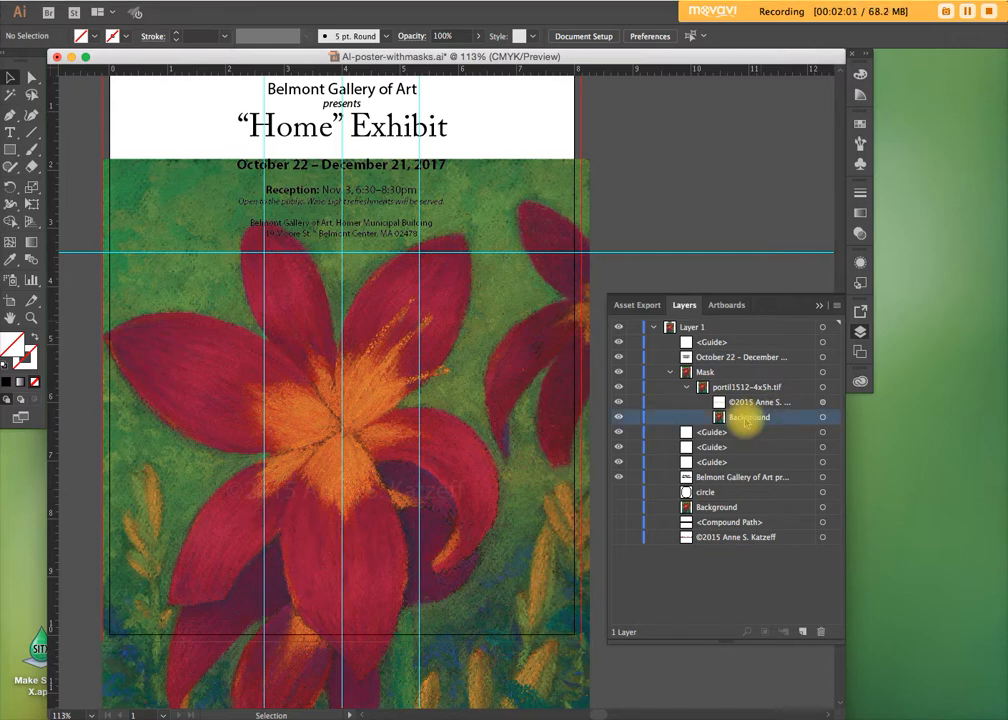
{"action": "key", "text": "Return"}
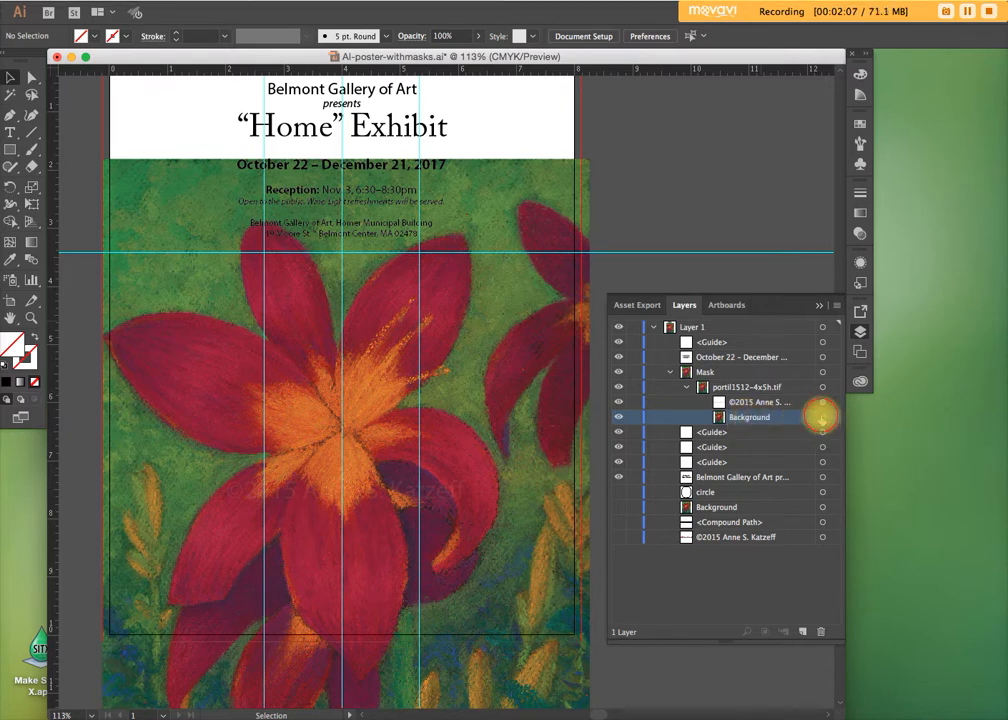
{"action": "left_click", "coordinate": [822, 417]}
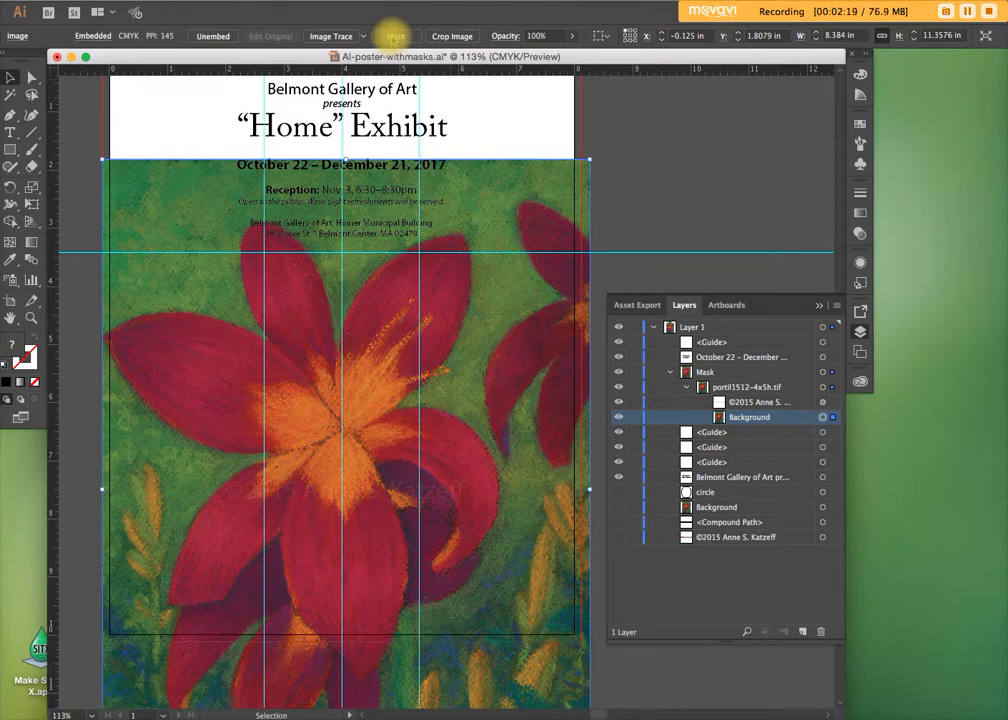
{"action": "left_click", "coordinate": [395, 36]}
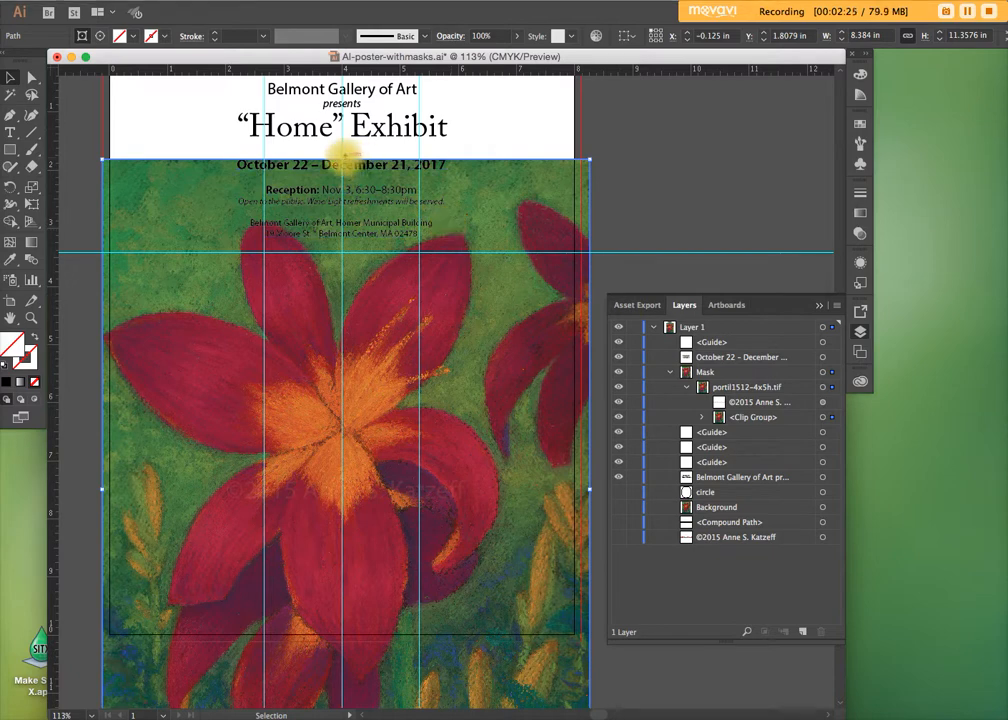
Crop the mask's top edge to the horizontal guide and its right and bottom edges to the bleed, about 8.25 by 6.74 in
{"action": "left_click_drag", "start_coordinate": [341, 155], "coordinate": [338, 252]}
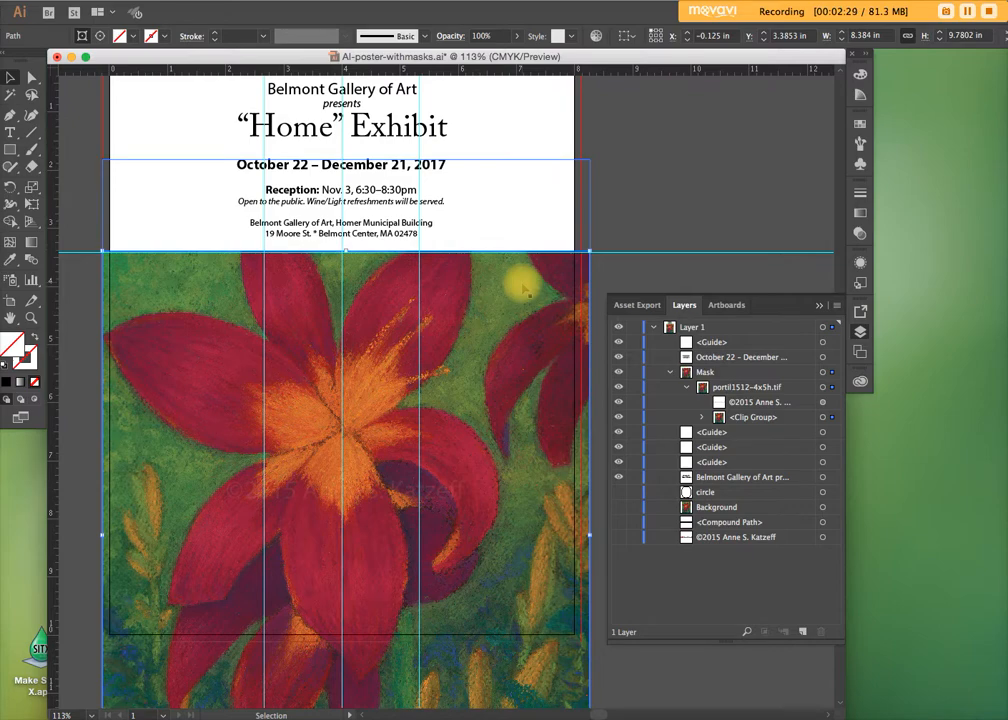
{"action": "left_click_drag", "start_coordinate": [589, 533], "coordinate": [583, 533]}
{"action": "key", "text": "space"}
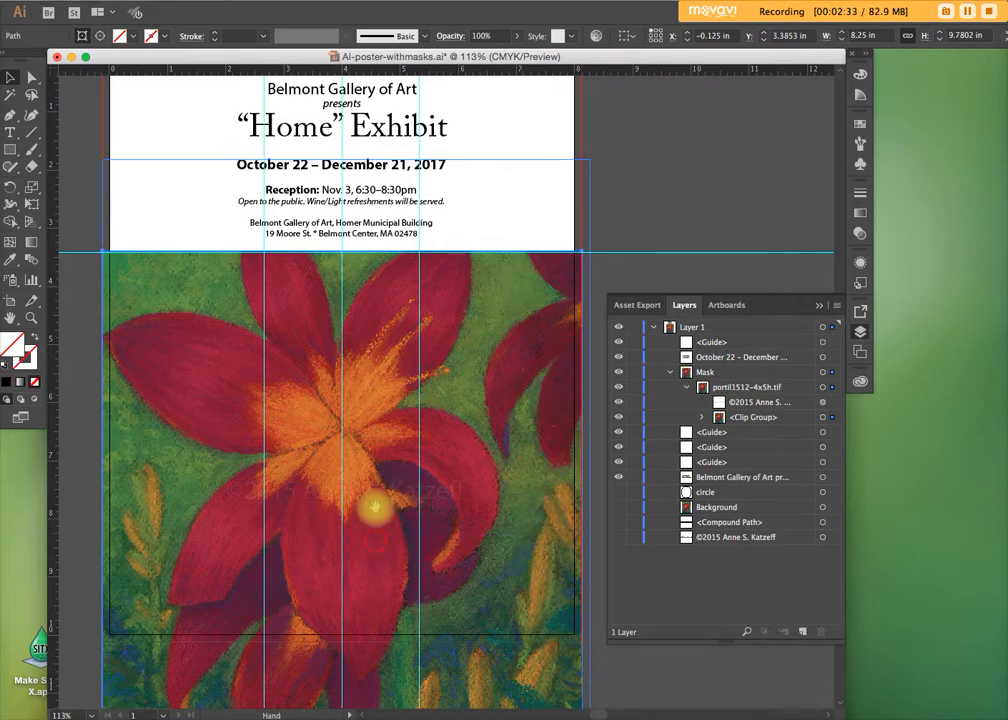
{"action": "left_click_drag", "start_coordinate": [375, 507], "coordinate": [378, 338]}
{"action": "left_click_drag", "start_coordinate": [347, 620], "coordinate": [343, 443]}
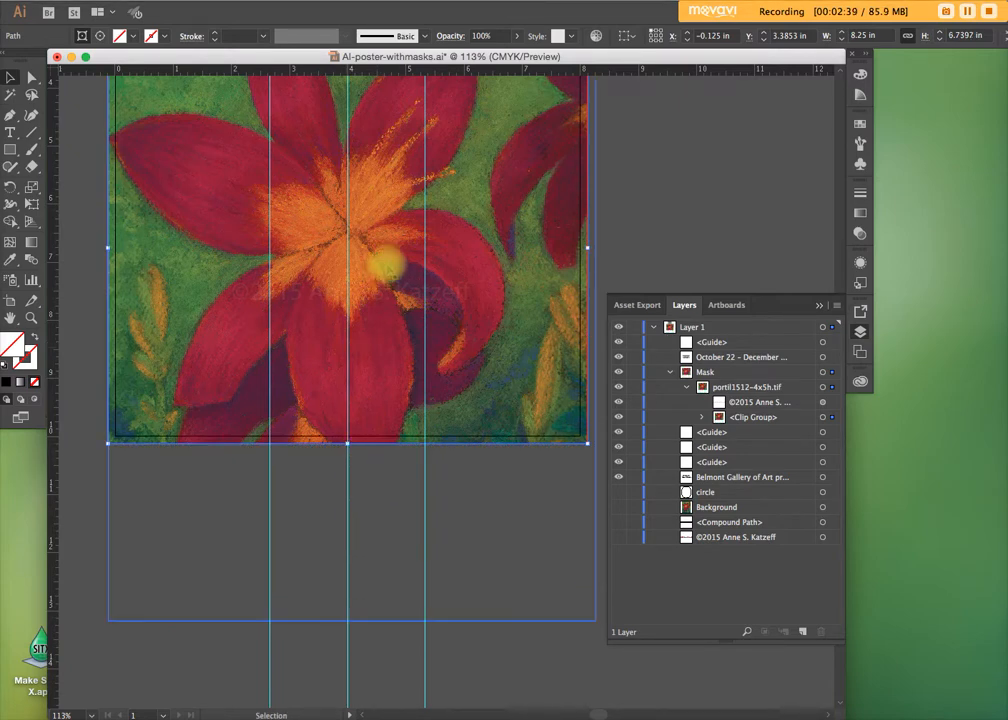
{"action": "left_click_drag", "start_coordinate": [382, 232], "coordinate": [380, 380]}
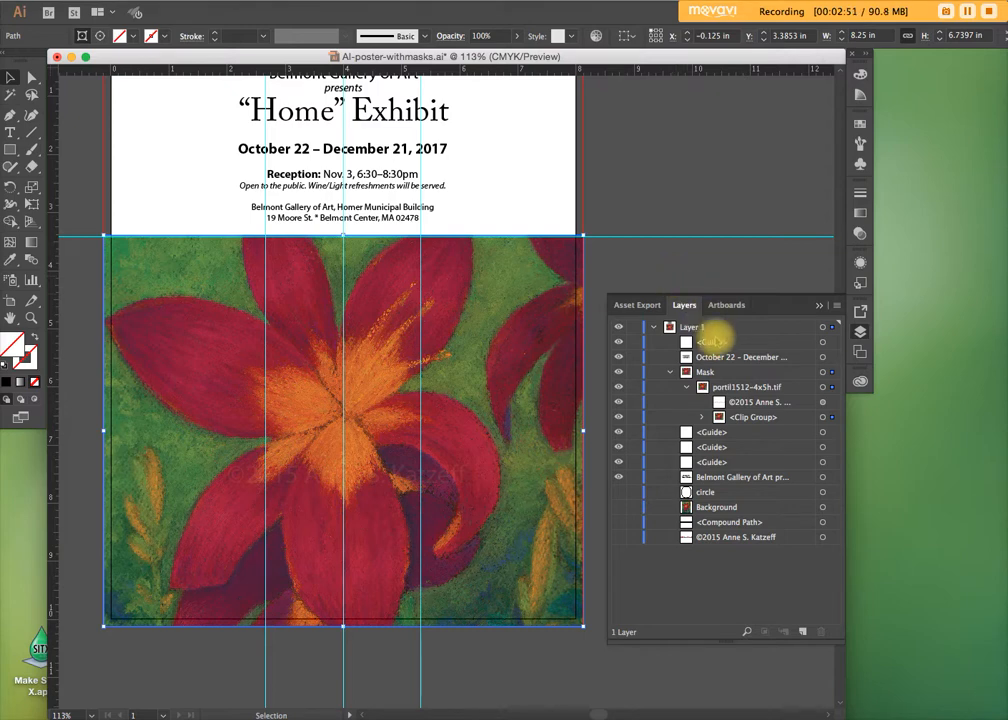
Expand the masked image's clip group and fine-tune its clipping path's top edge to the horizontal guide, making it about 6.71 in high
{"action": "left_click", "coordinate": [701, 417]}
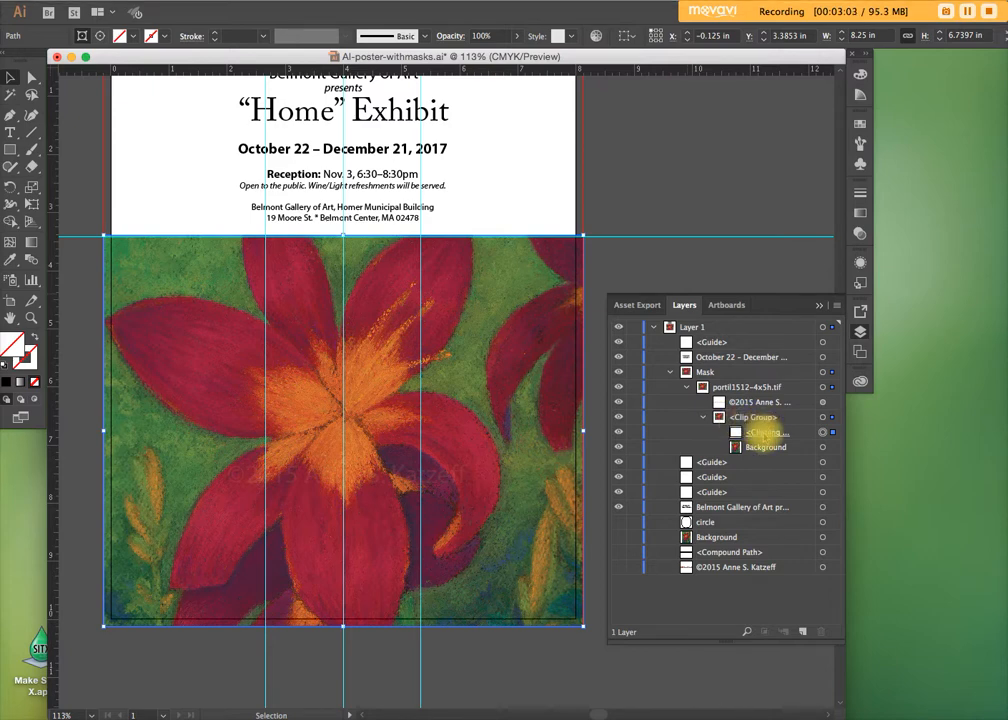
{"action": "left_click", "coordinate": [763, 433]}
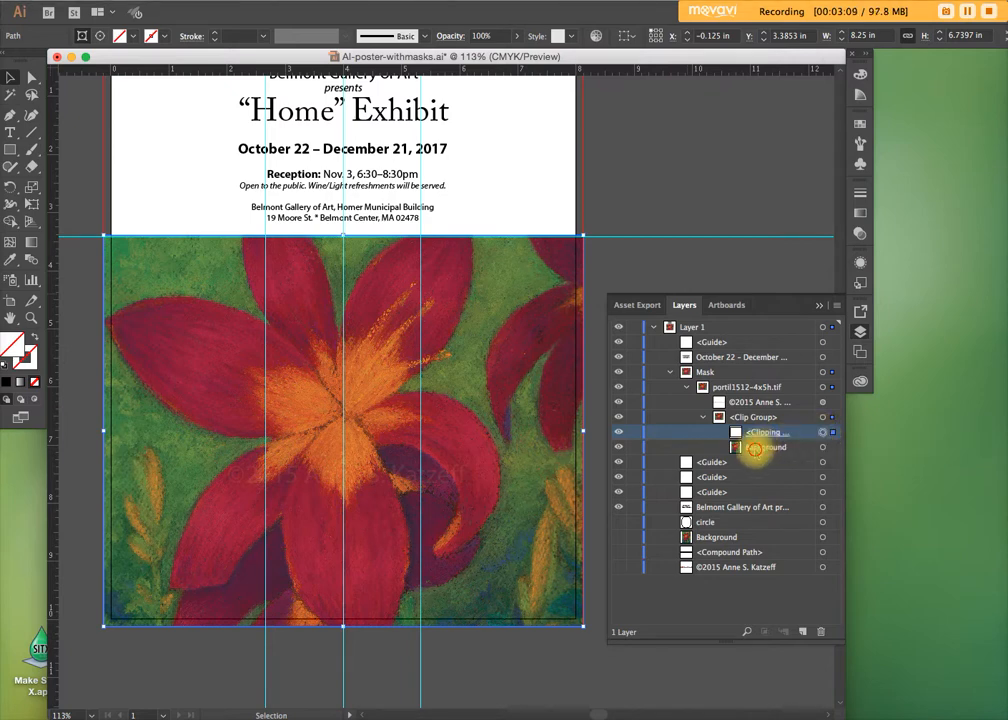
{"action": "left_click", "coordinate": [758, 448]}
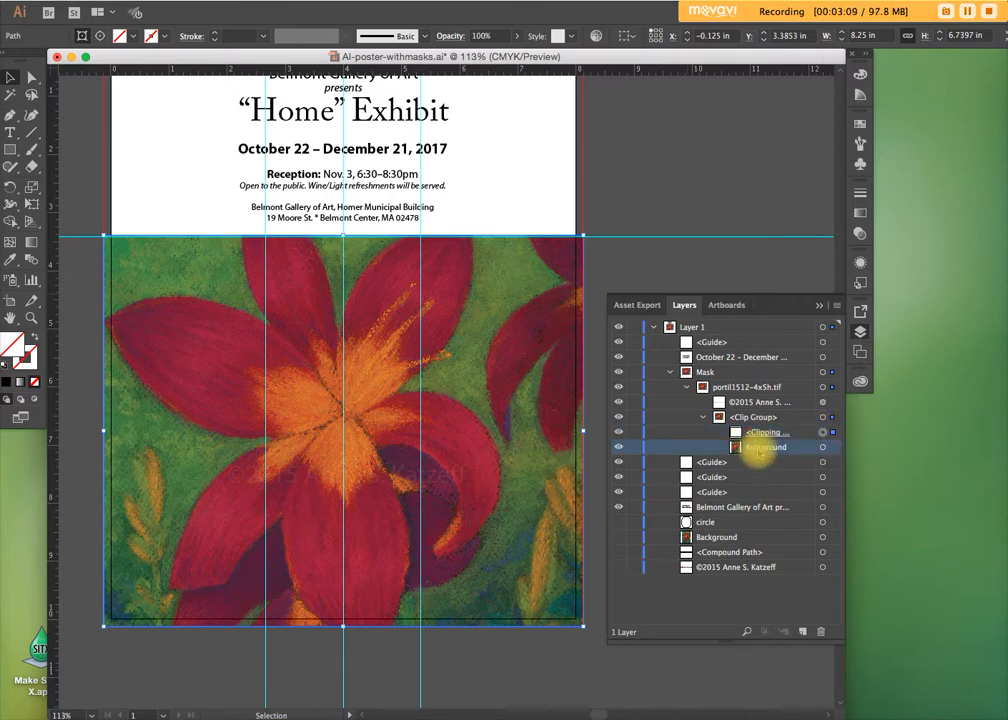
{"action": "left_click", "coordinate": [823, 448]}
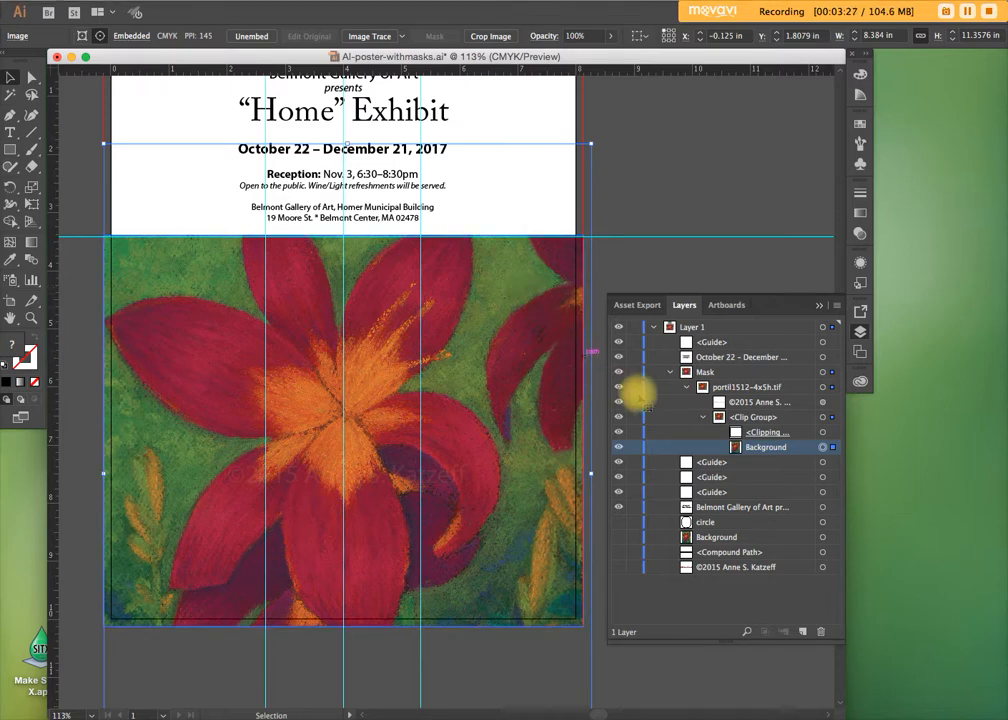
{"action": "left_click", "coordinate": [820, 432]}
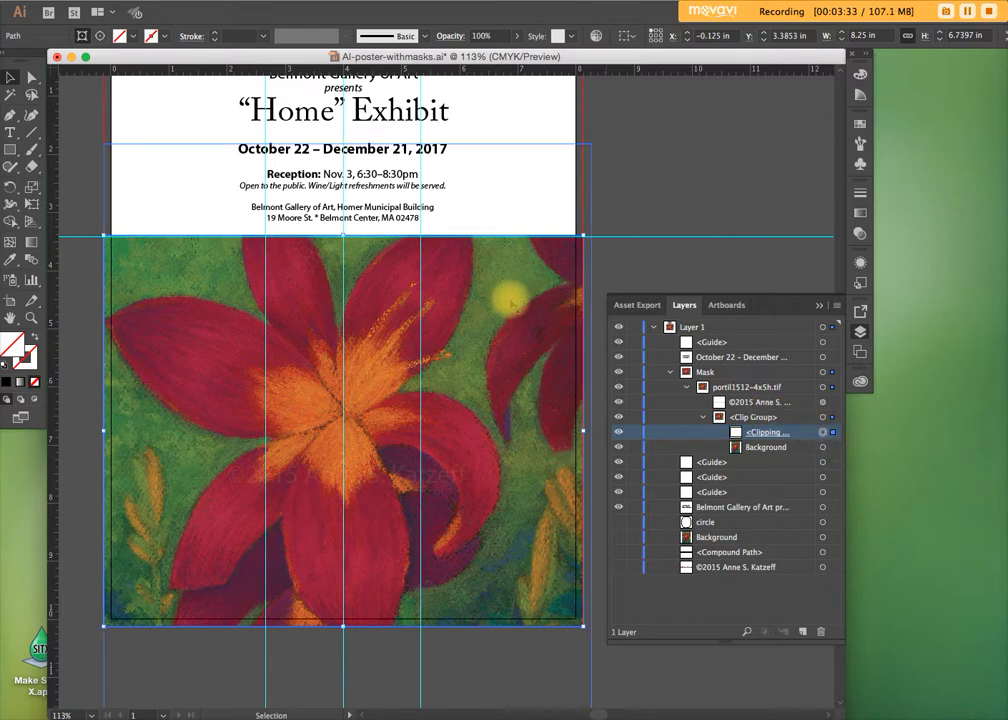
{"action": "mouse_move", "coordinate": [343, 237]}
{"action": "left_mouse_down"}
{"action": "mouse_move", "coordinate": [345, 213]}
{"action": "mouse_move", "coordinate": [342, 237]}
{"action": "left_mouse_up"}
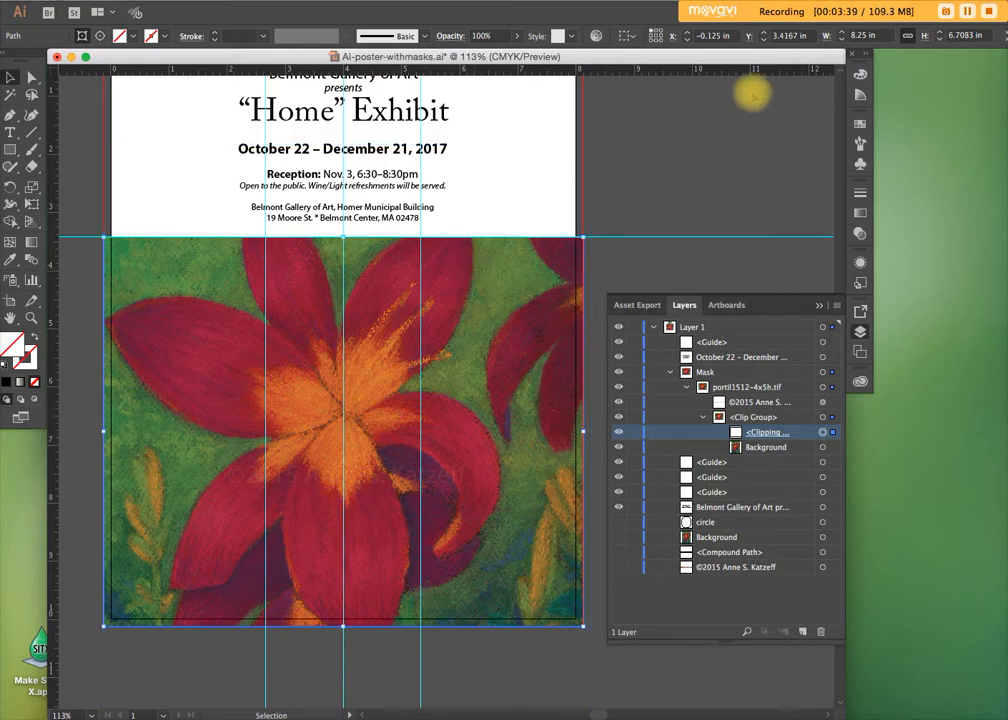
{"action": "left_click", "coordinate": [967, 11]}
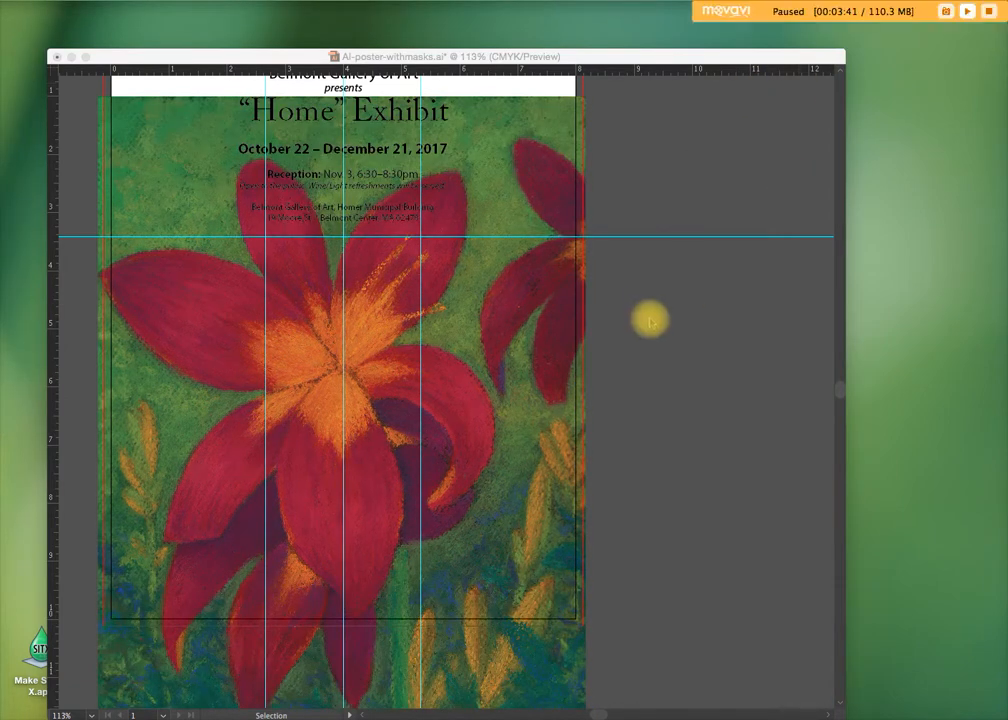
{"action": "left_click", "coordinate": [650, 320]}
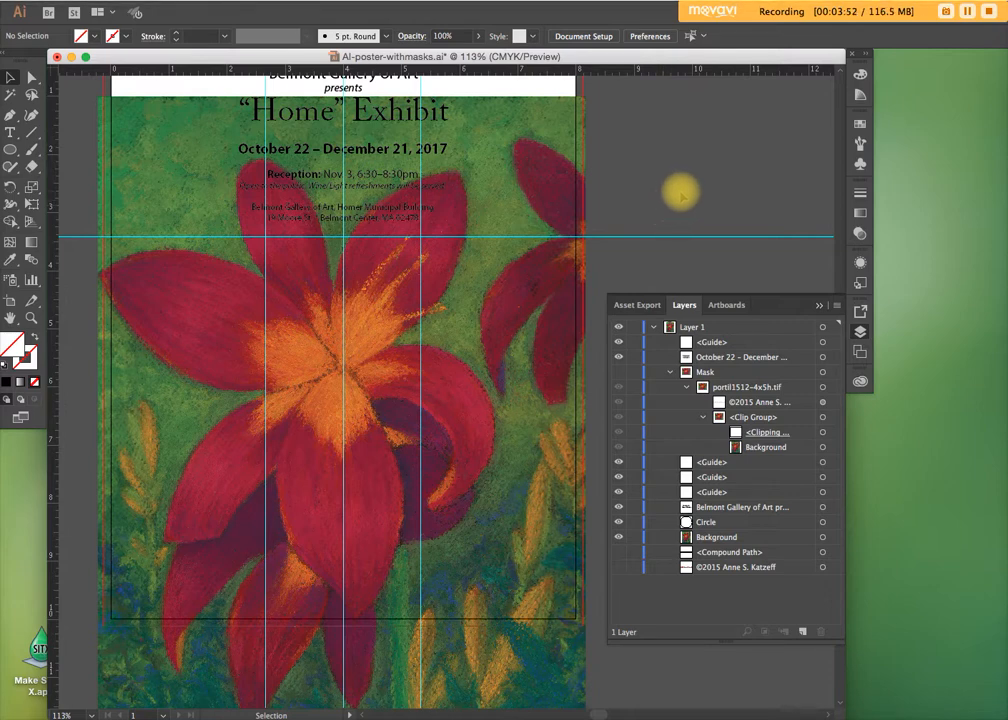
Select the Circle together with the Background image directly beneath it and make a clipping mask from them
{"action": "left_click", "coordinate": [715, 537]}
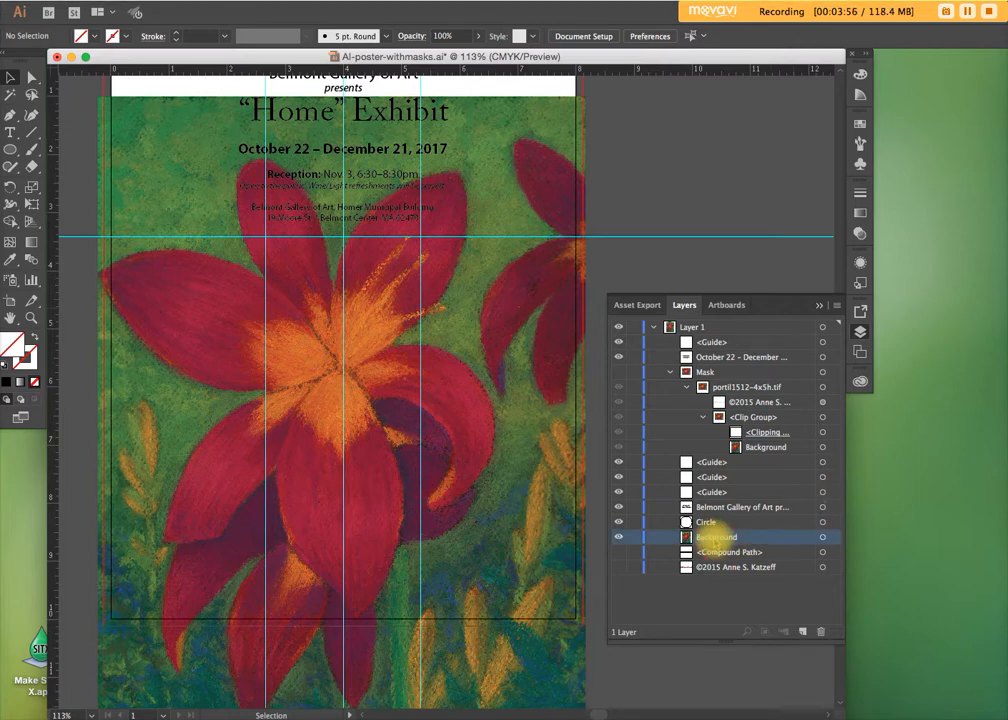
{"action": "left_click", "coordinate": [823, 540]}
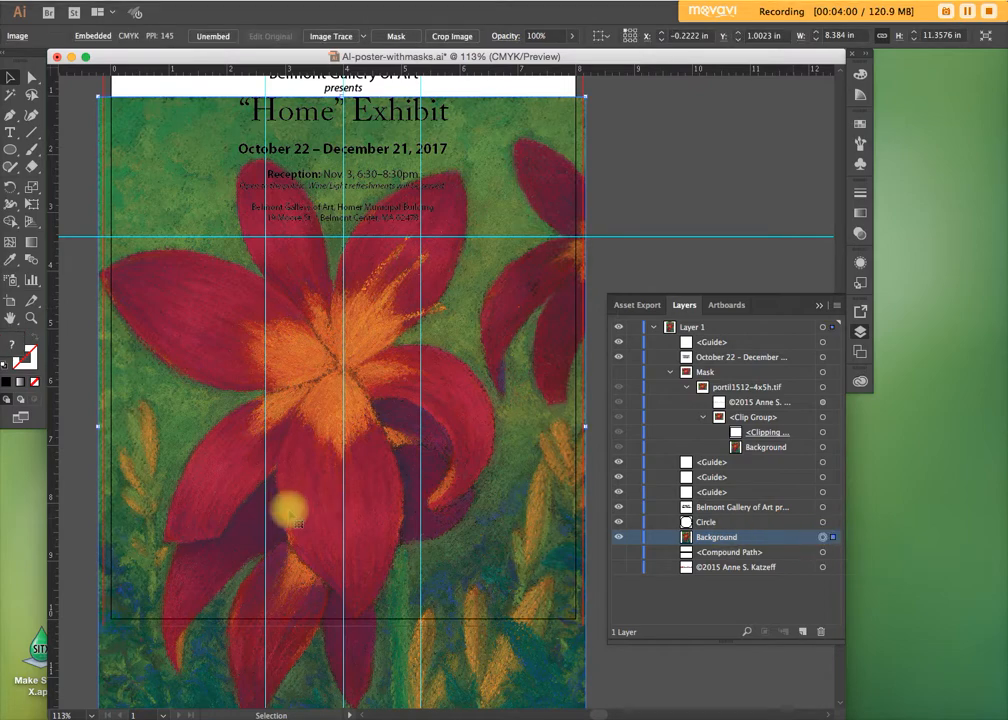
{"action": "left_click_drag", "start_coordinate": [337, 470], "coordinate": [317, 551]}
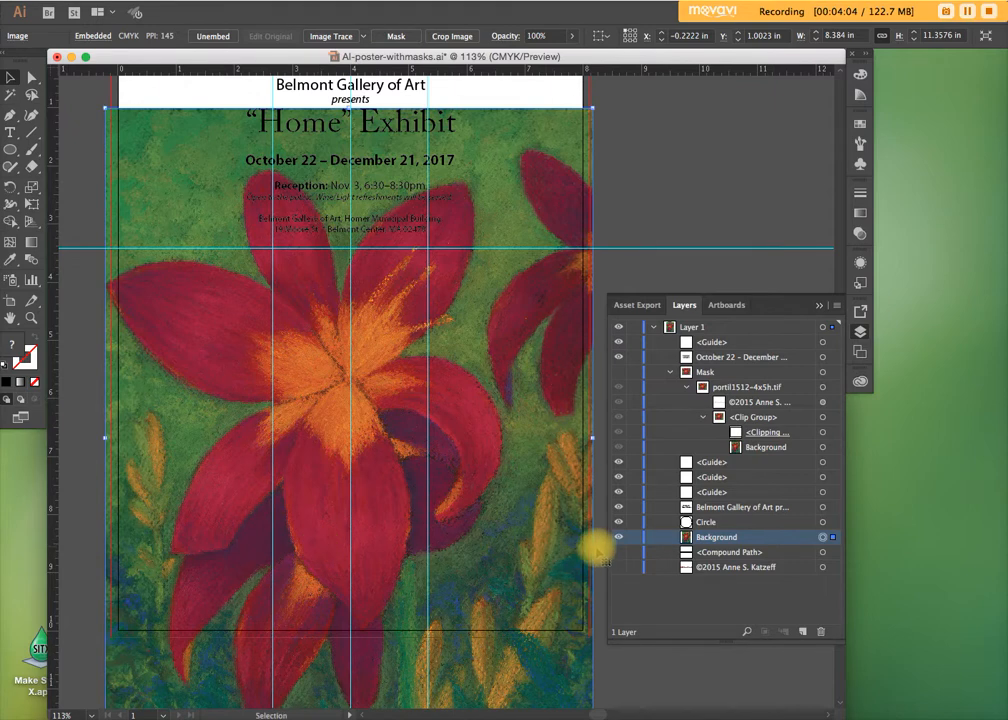
{"action": "left_click", "coordinate": [728, 523]}
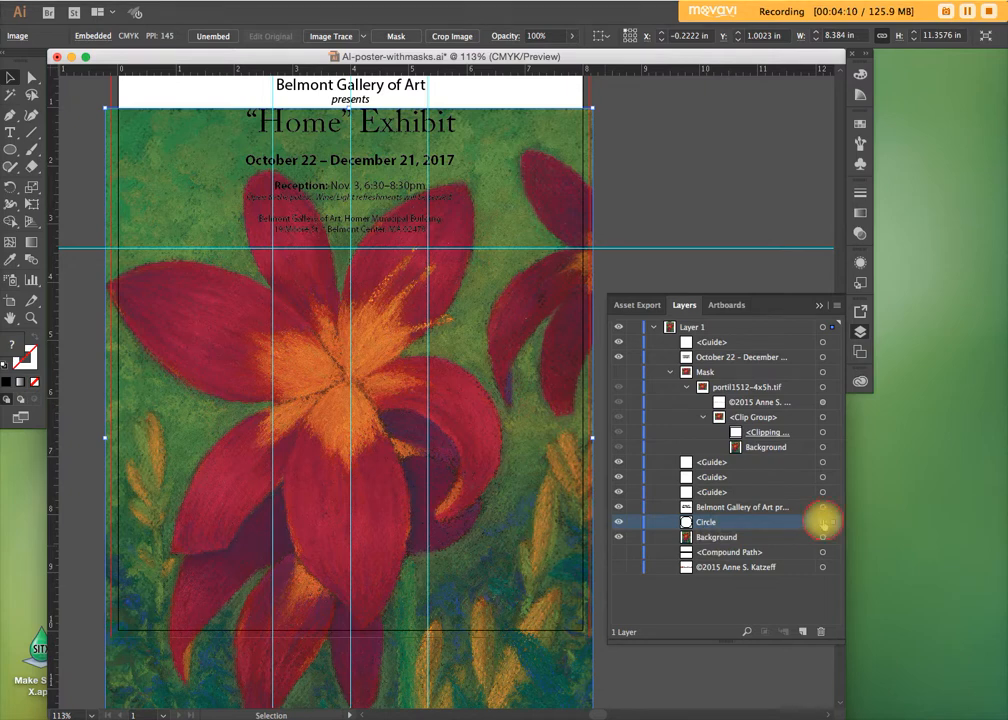
{"action": "left_click", "coordinate": [823, 522]}
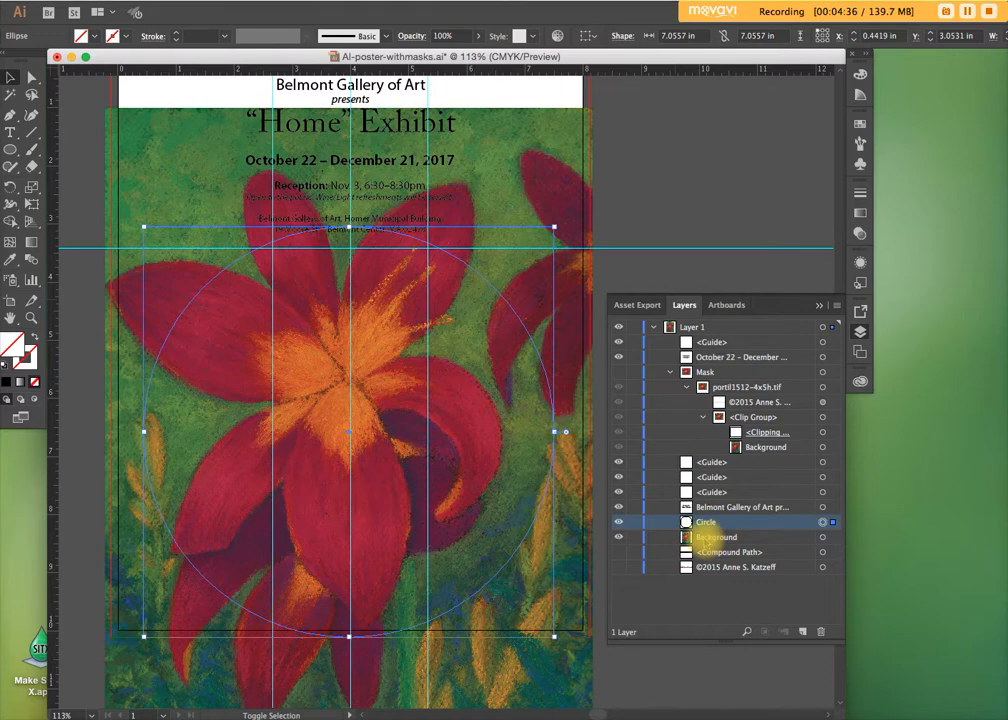
{"action": "left_click", "coordinate": [707, 537], "text": "shift"}
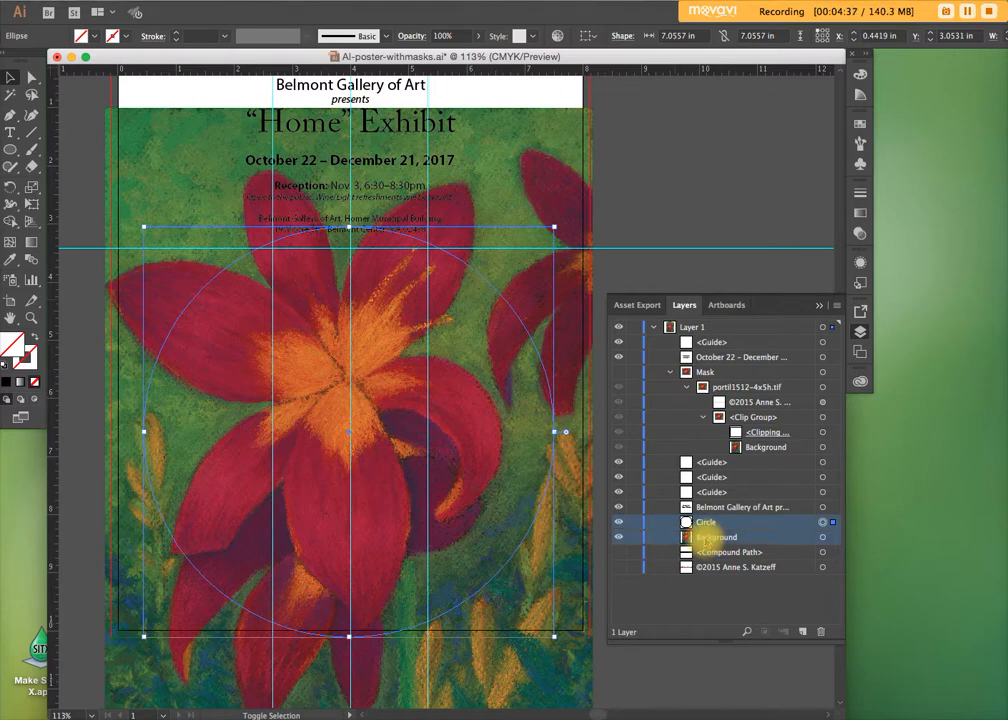
{"action": "left_click", "coordinate": [833, 537]}
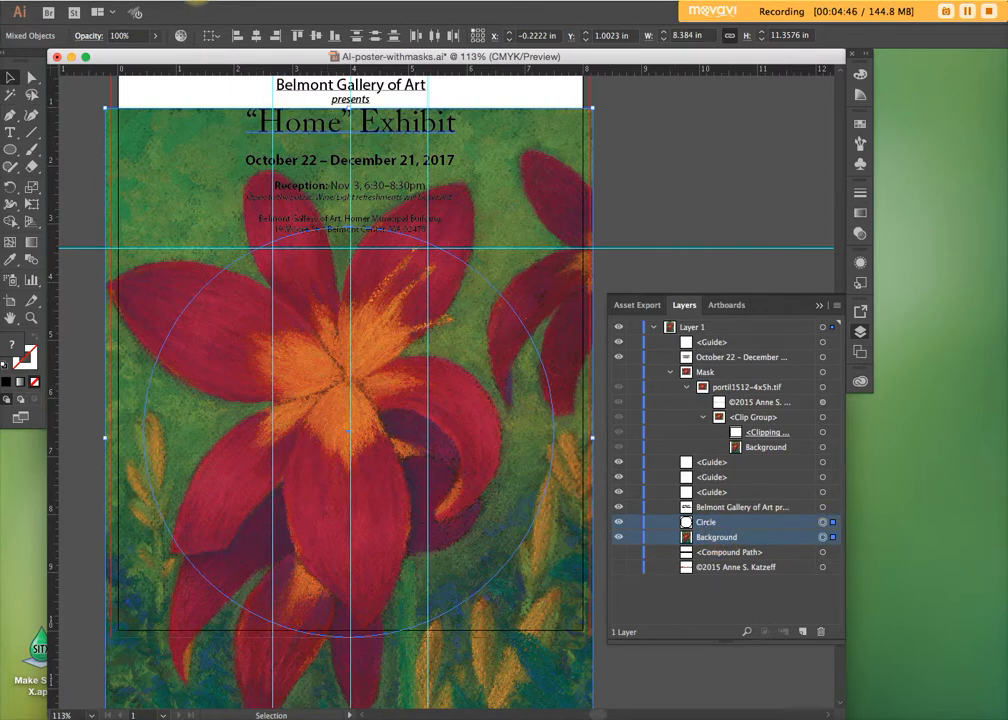
{"action": "left_click", "coordinate": [185, 1]}
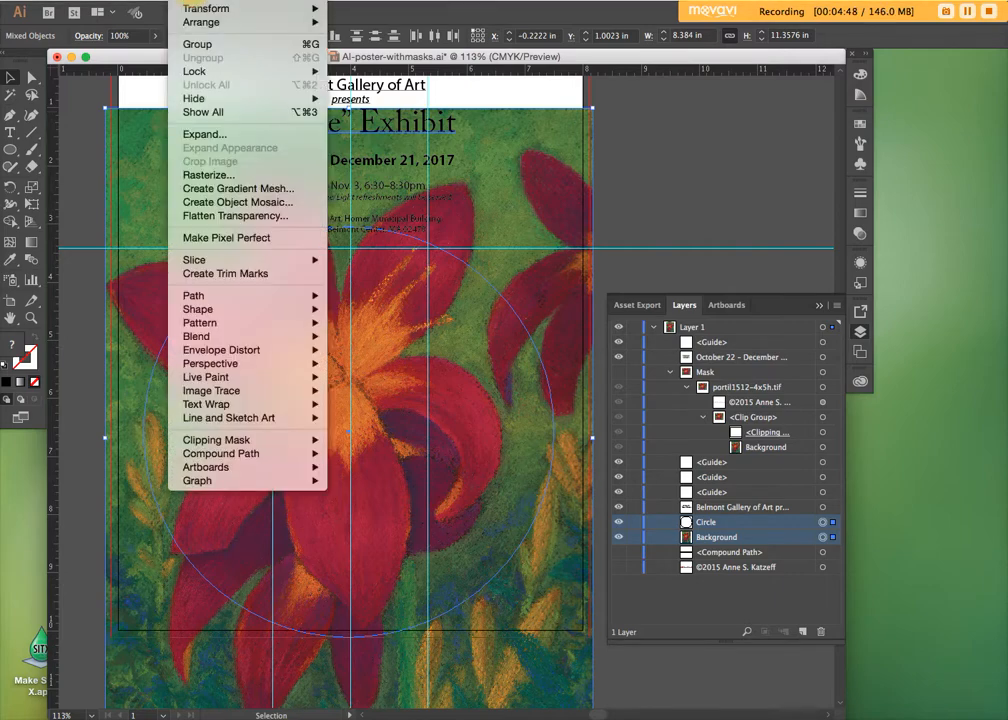
{"action": "mouse_move", "coordinate": [190, 453]}
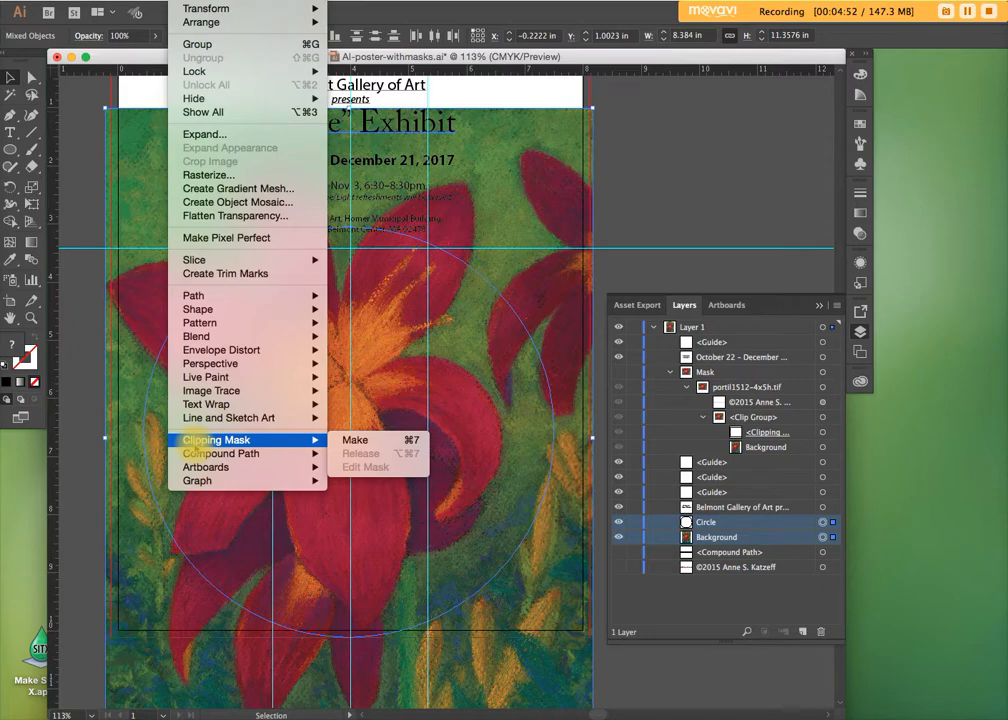
{"action": "left_click", "coordinate": [382, 441]}
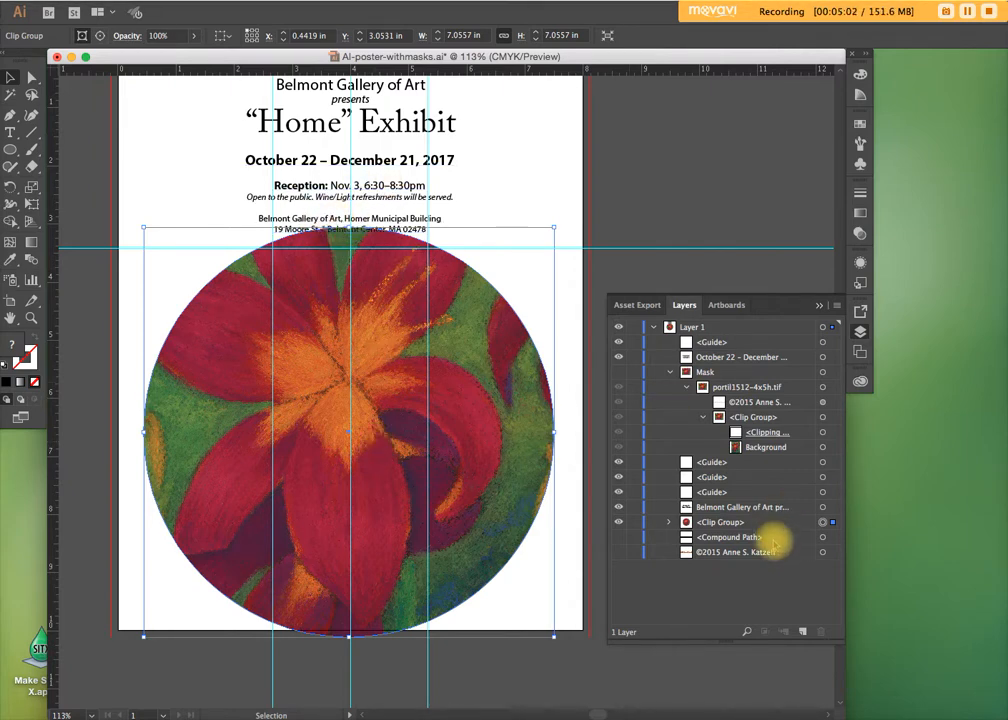
Expand the circular clip group and shrink its Circle path proportionally so the top meets the horizontal guide, about 6.69 in across
{"action": "left_click", "coordinate": [711, 523]}
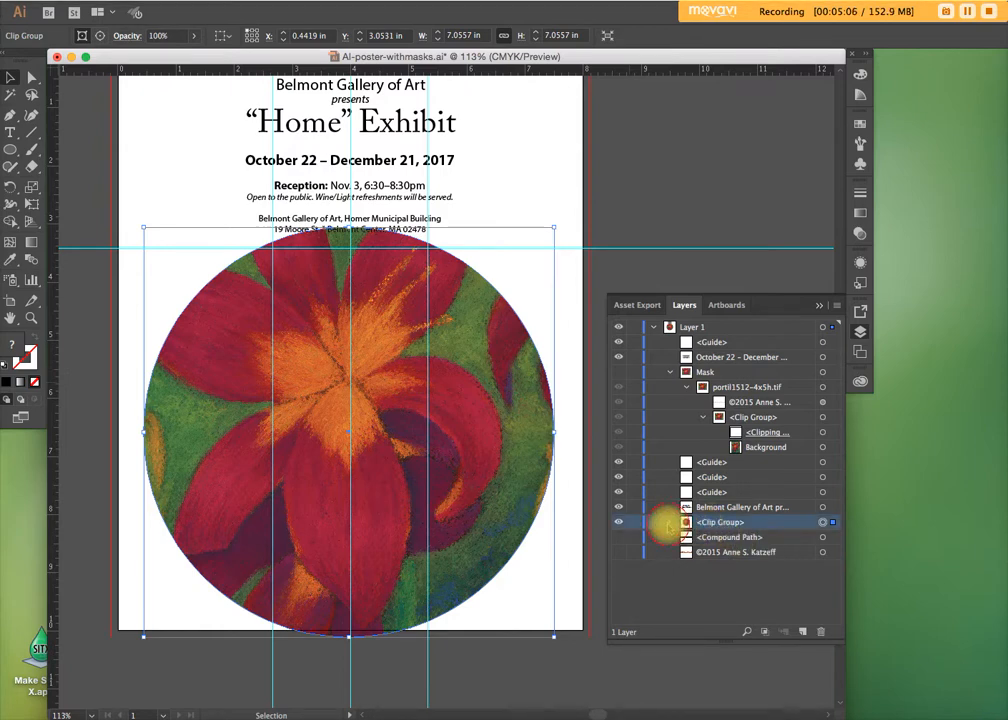
{"action": "left_click", "coordinate": [668, 522]}
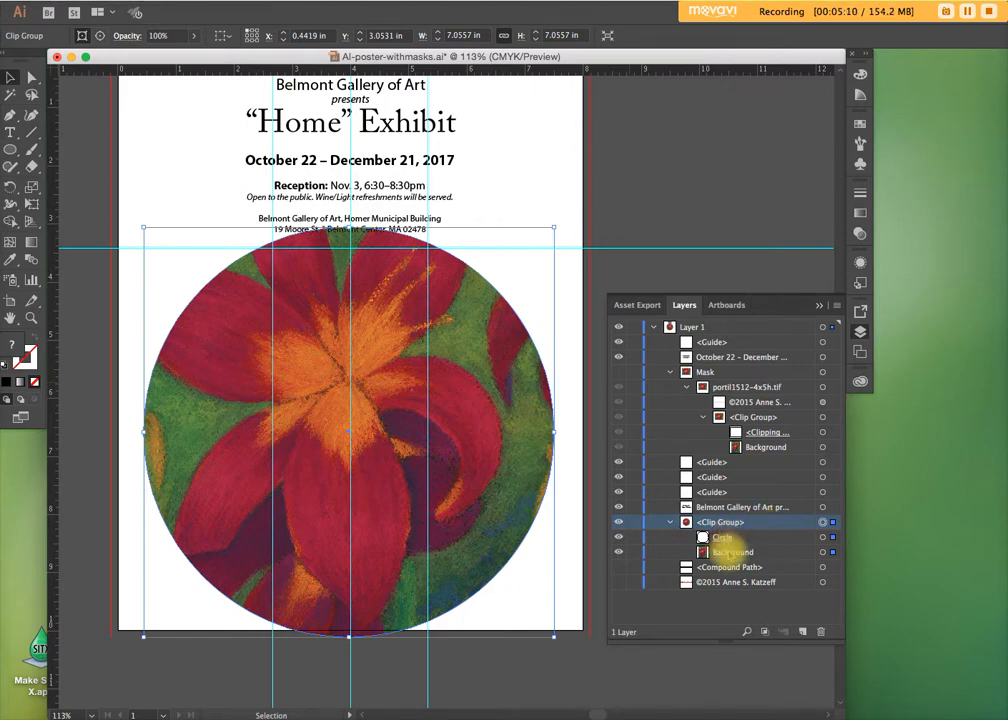
{"action": "left_click", "coordinate": [733, 551]}
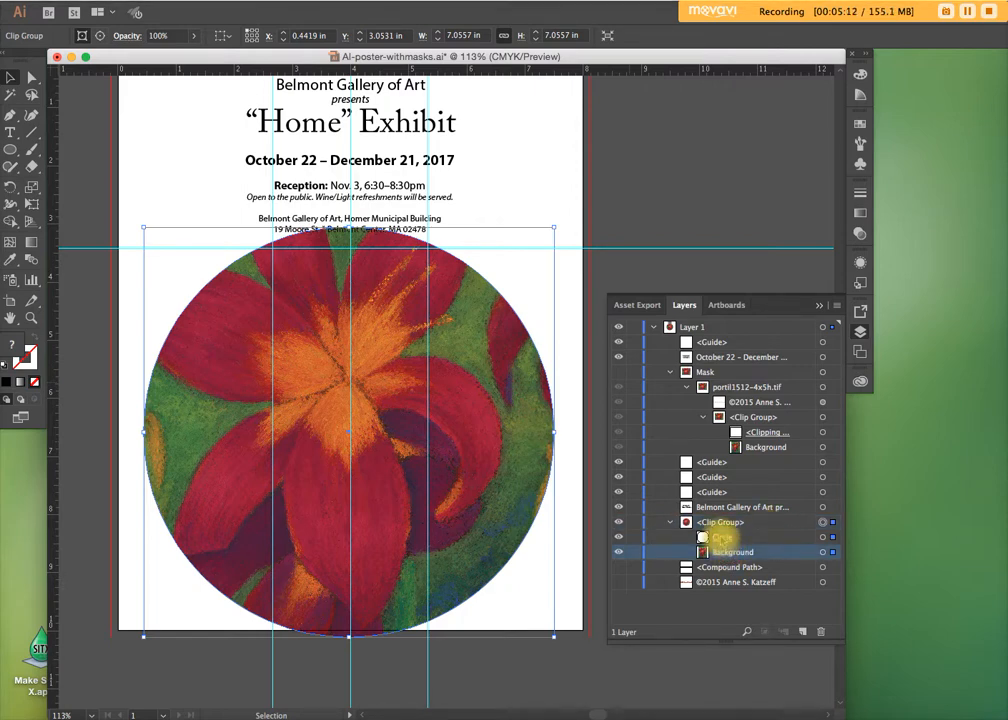
{"action": "left_click", "coordinate": [720, 538]}
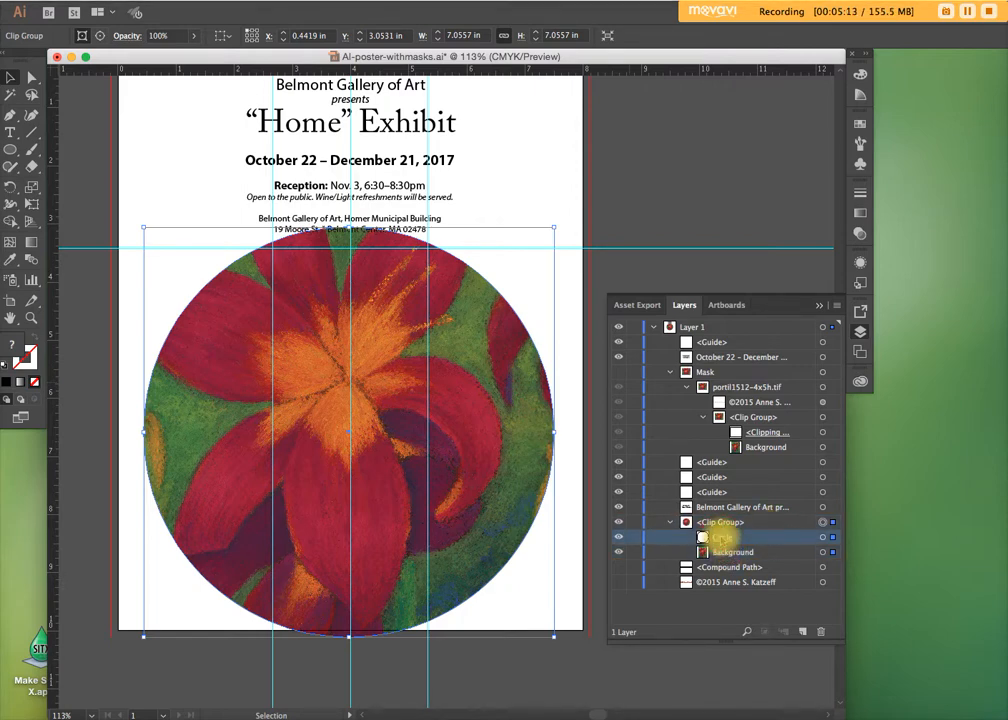
{"action": "left_click", "coordinate": [822, 589]}
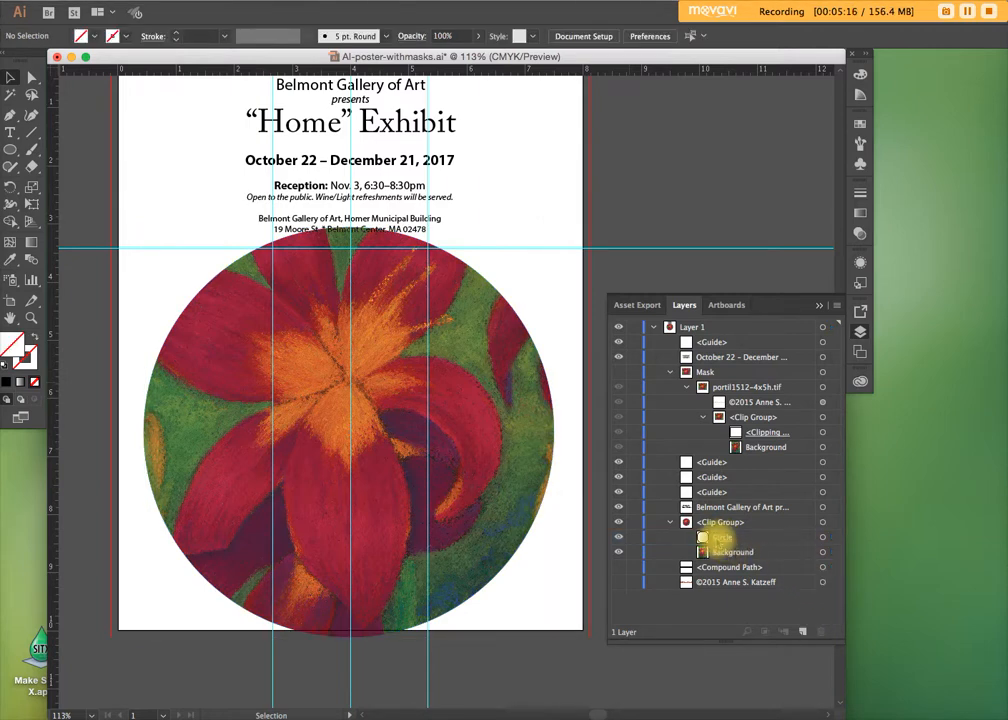
{"action": "left_click", "coordinate": [720, 538]}
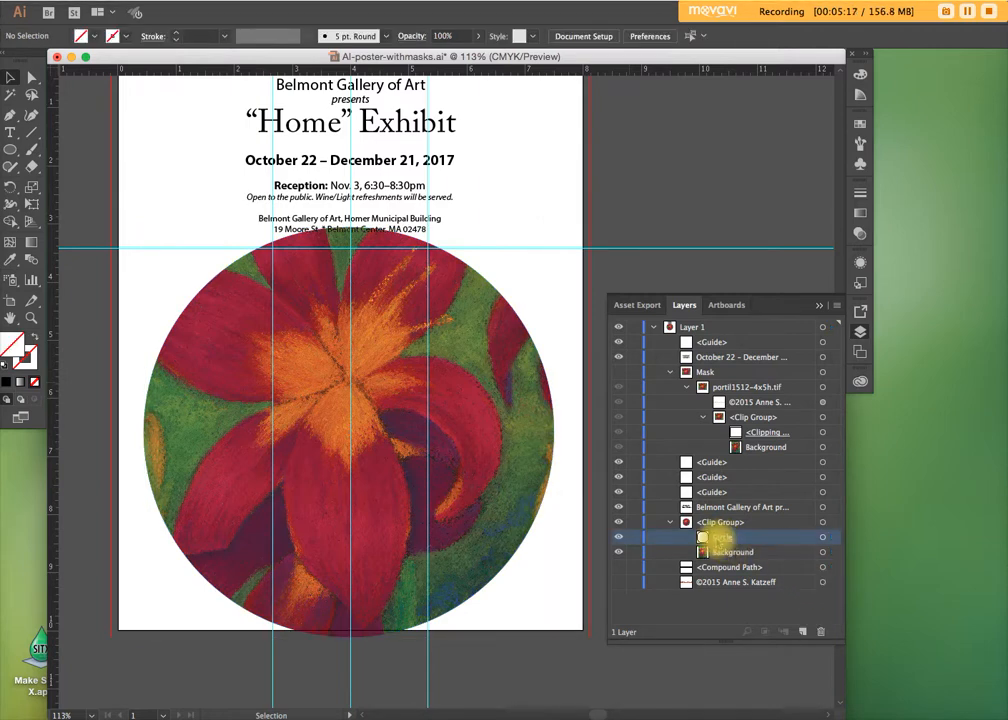
{"action": "left_click", "coordinate": [824, 538]}
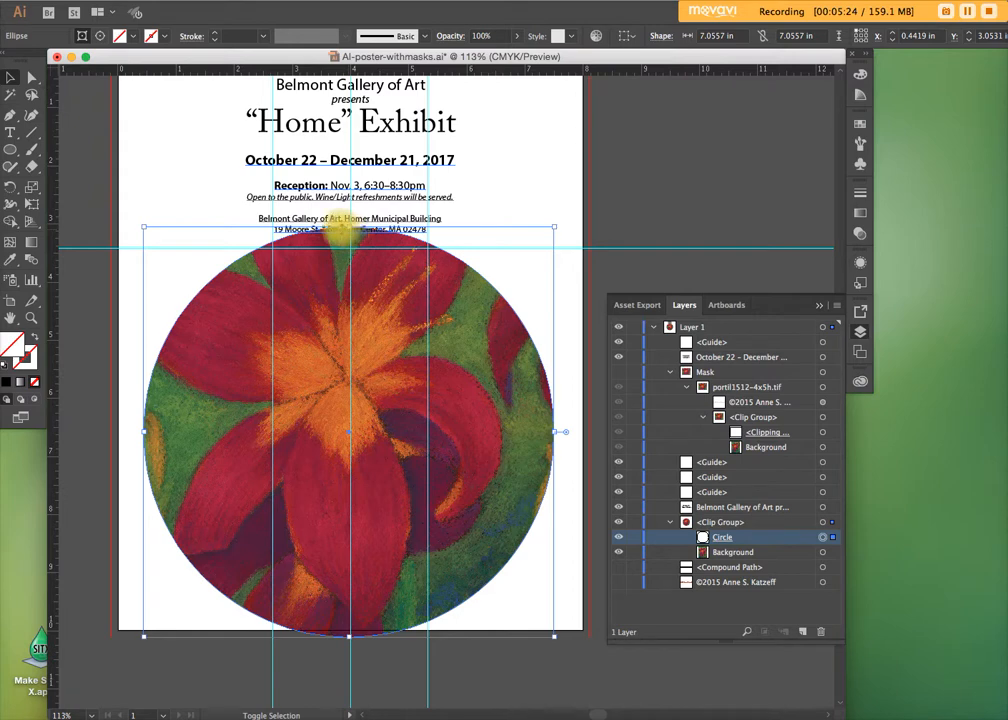
{"action": "left_click_drag", "start_coordinate": [349, 228], "coordinate": [348, 248]}
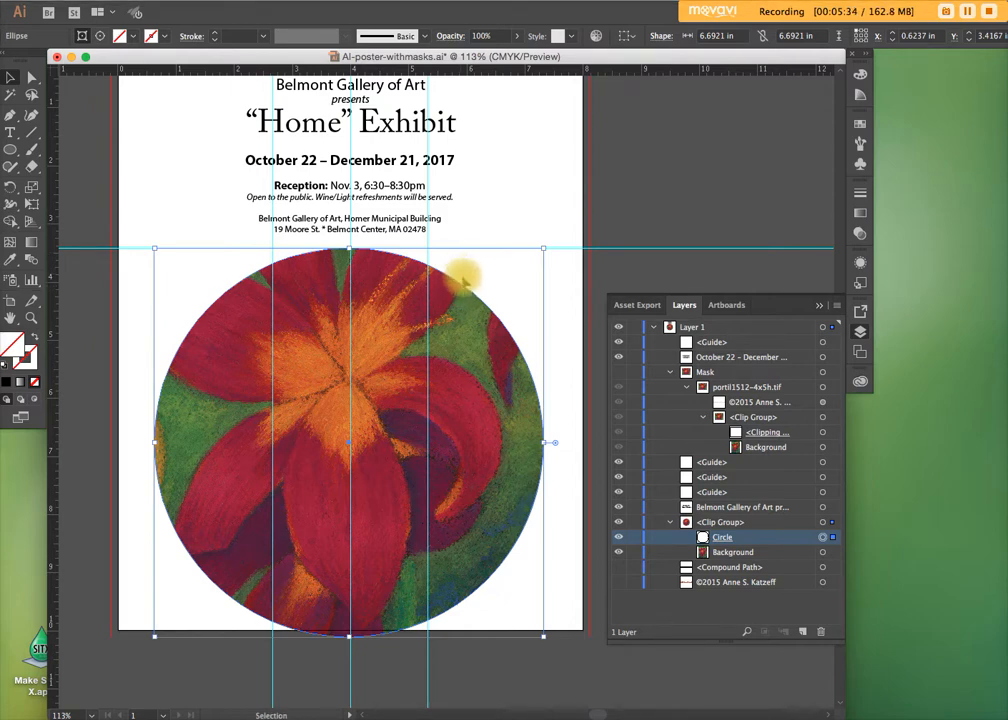
Try squashing the Circle clipping path from its top edge to about 5.73 in high and undo the change
{"action": "left_click_drag", "start_coordinate": [349, 246], "coordinate": [349, 303]}
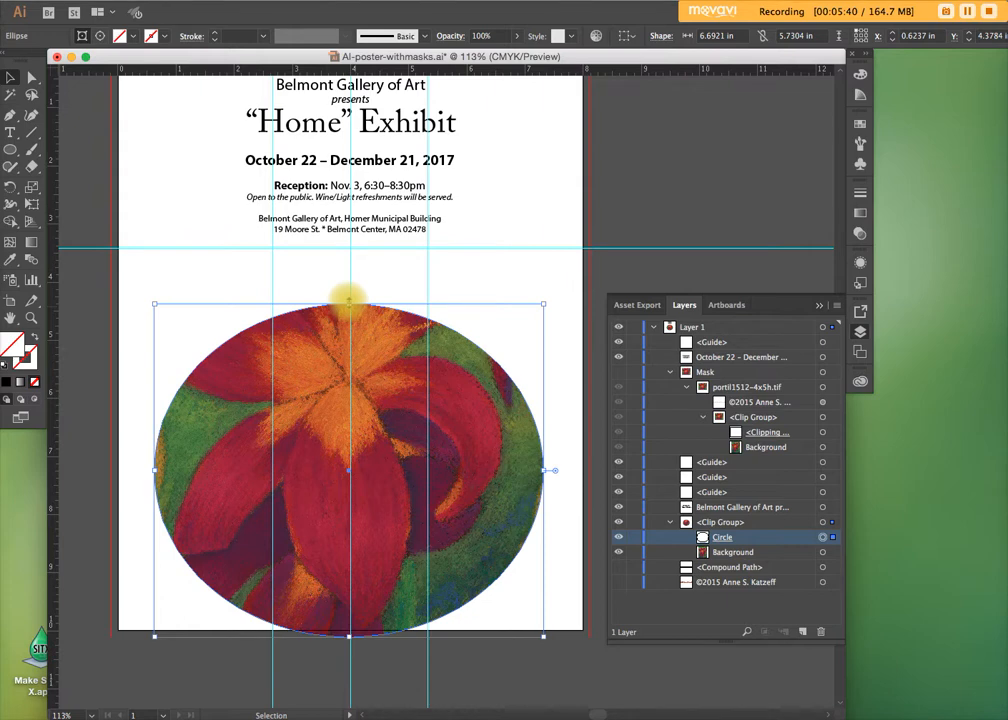
{"action": "key", "text": "ctrl+z"}
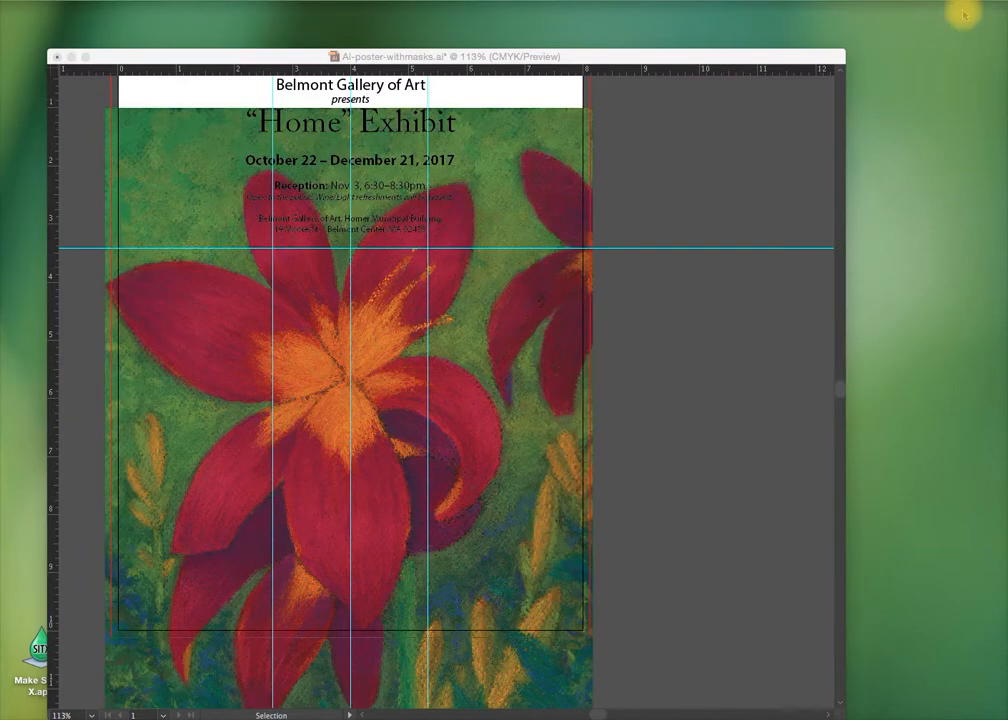
{"action": "key", "text": "Tab"}
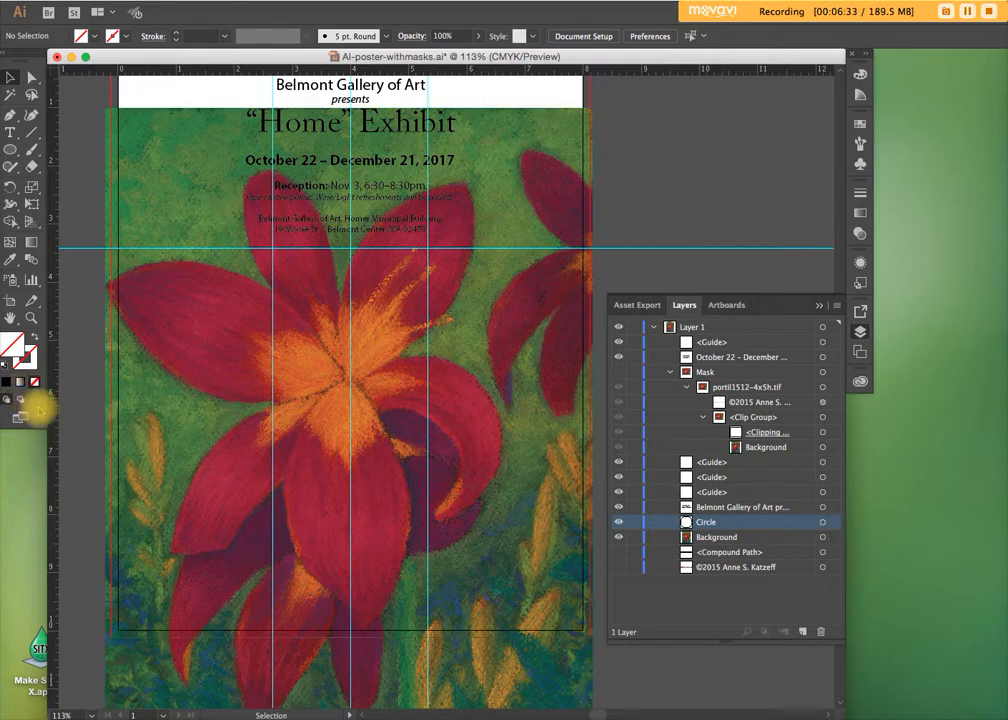
Make the Circle path the Draw Inside target and cut the Background image directly beneath it
{"action": "left_click", "coordinate": [823, 523]}
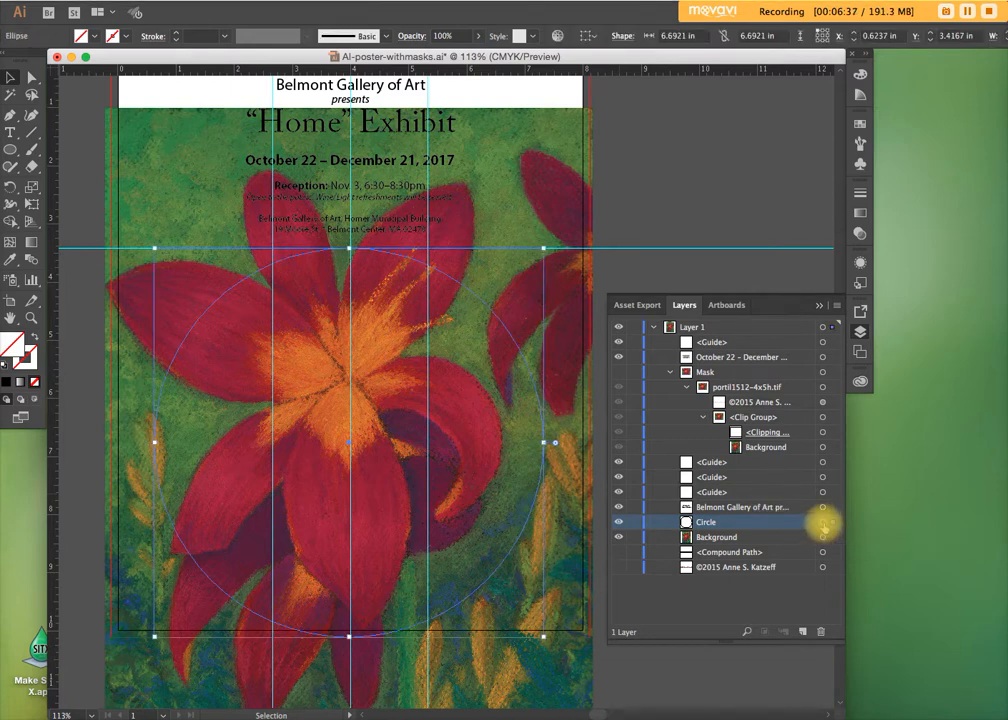
{"action": "left_click", "coordinate": [34, 400]}
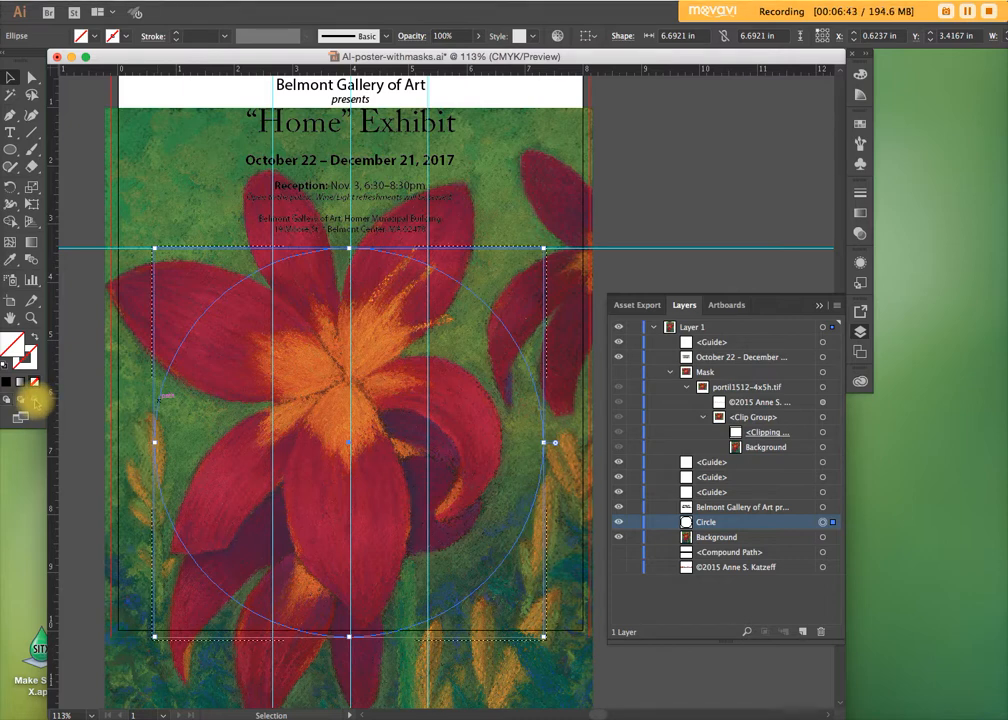
{"action": "left_click", "coordinate": [718, 537]}
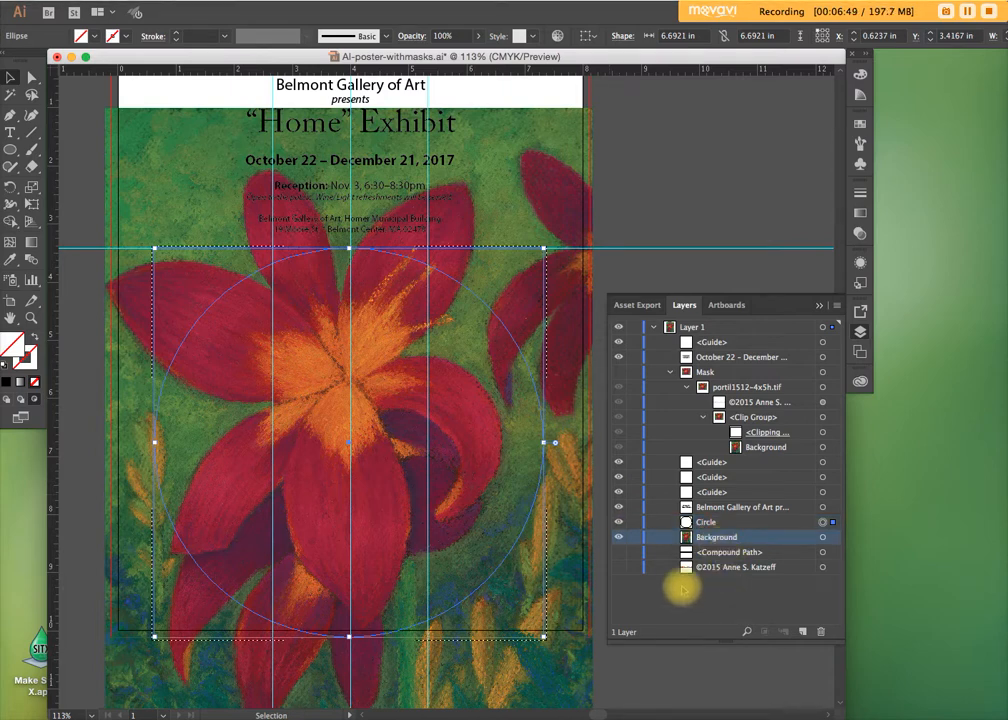
{"action": "left_click", "coordinate": [822, 537]}
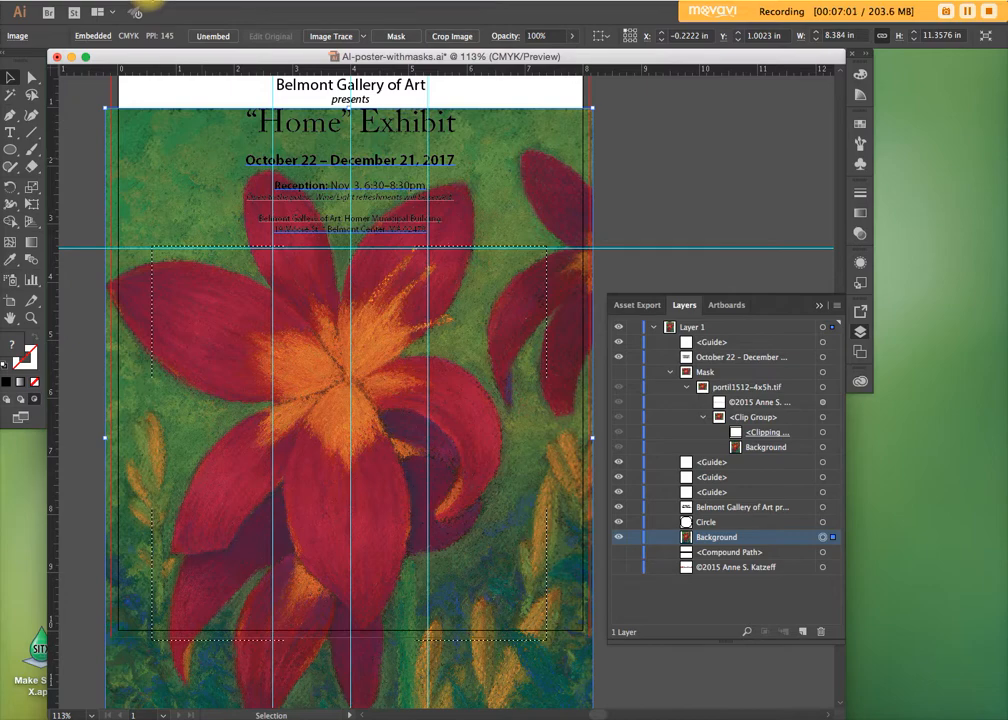
{"action": "left_click", "coordinate": [150, 1]}
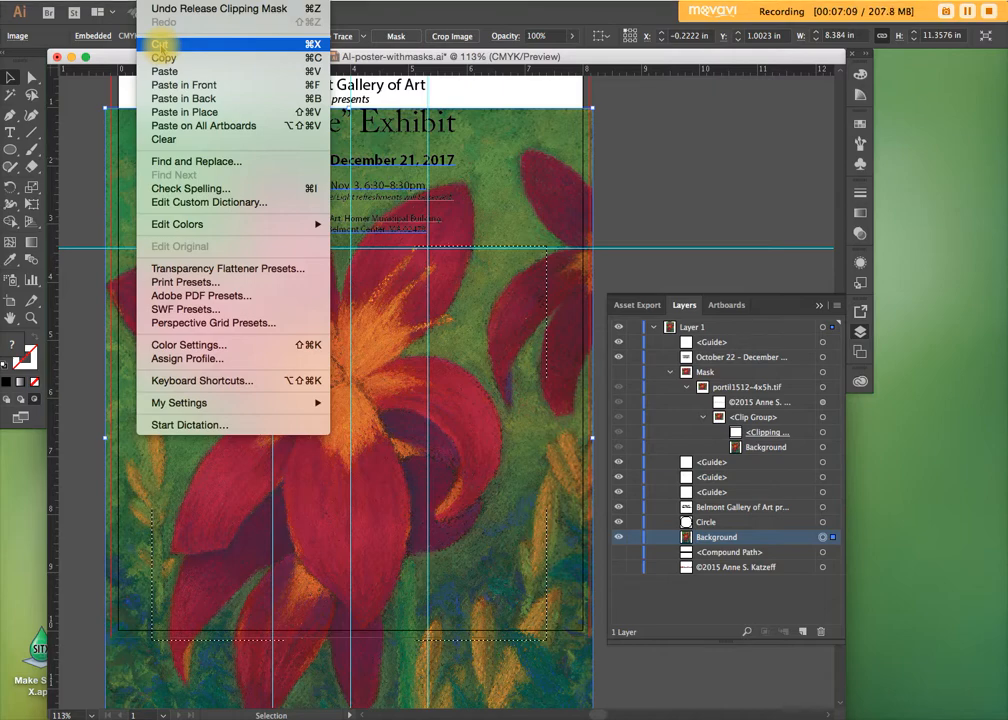
{"action": "left_click", "coordinate": [160, 45]}
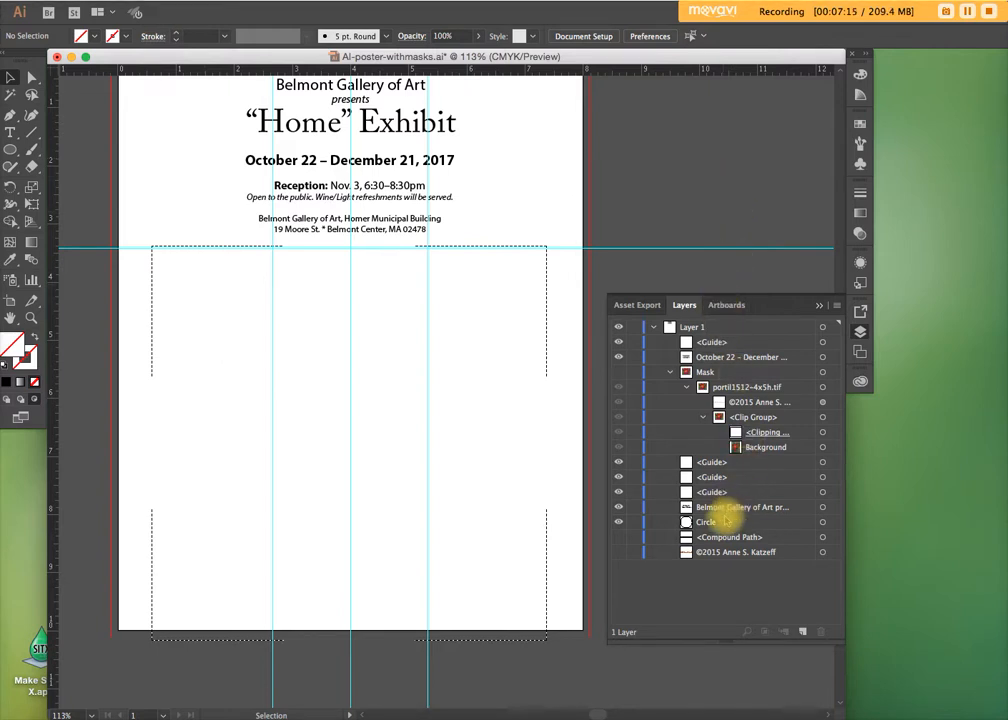
Select the Circle path and paste the cut Background image inside it
{"action": "left_click", "coordinate": [706, 522]}
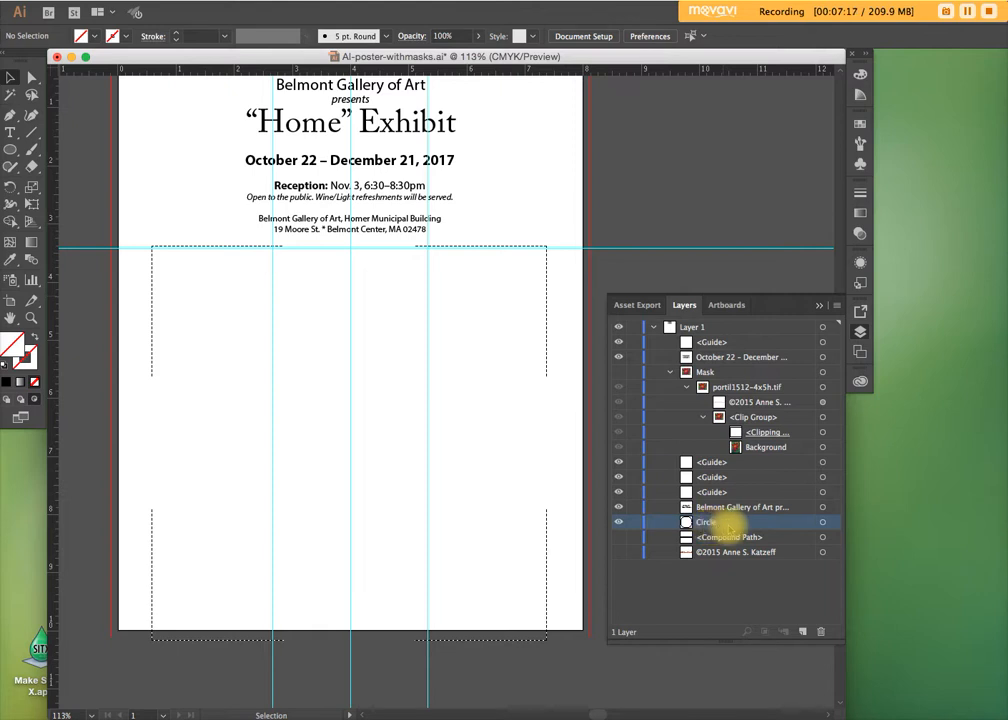
{"action": "left_click", "coordinate": [822, 522]}
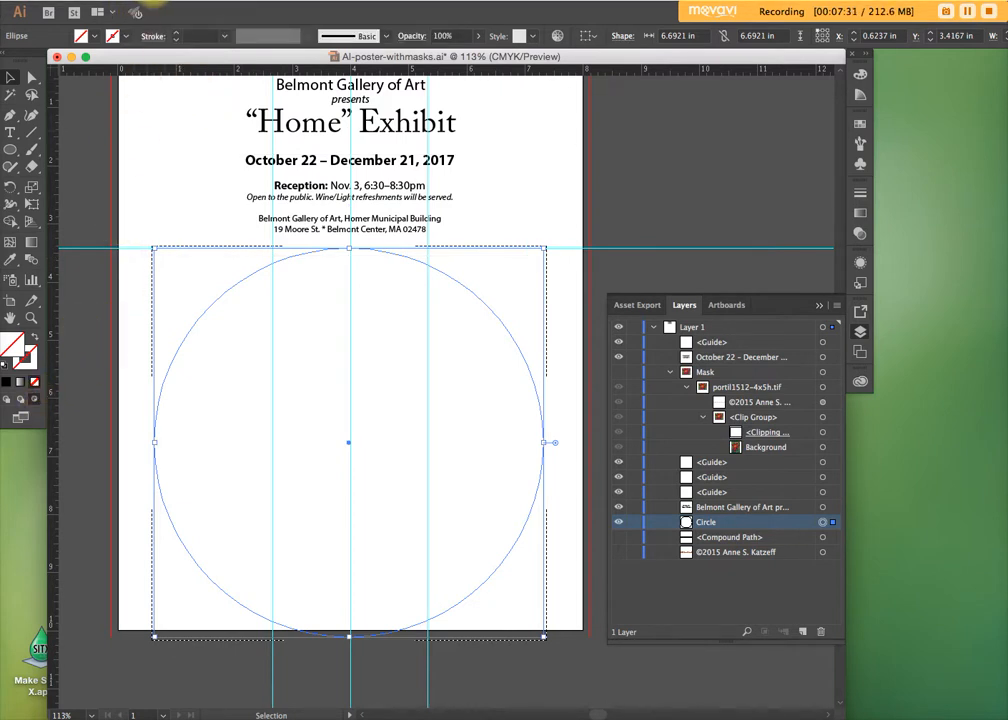
{"action": "left_click", "coordinate": [145, 5]}
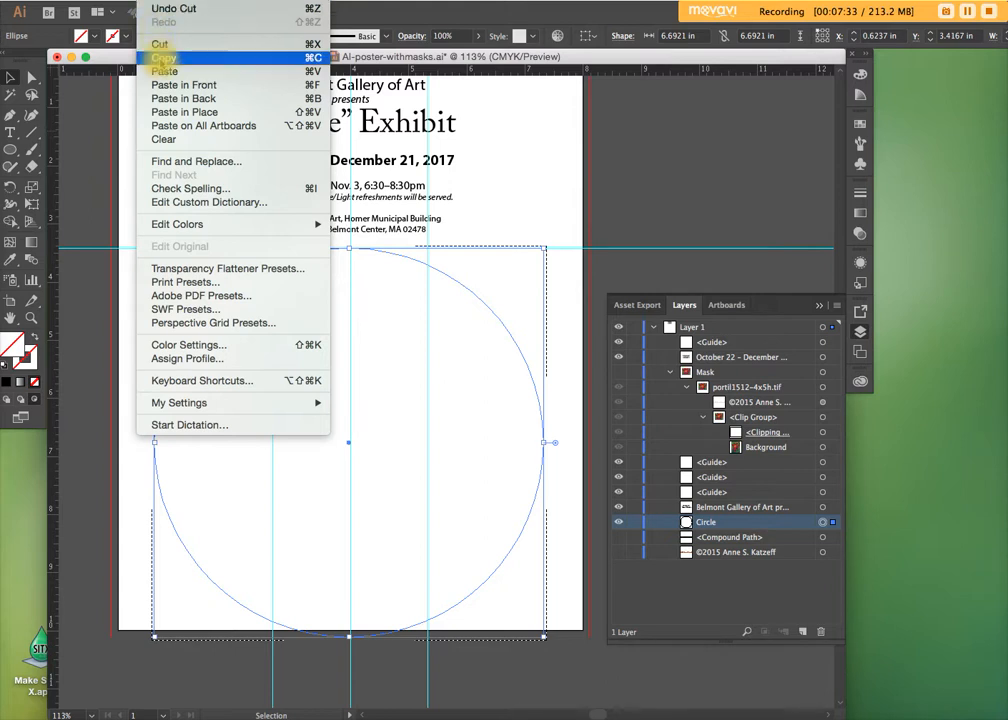
{"action": "left_click", "coordinate": [160, 72]}
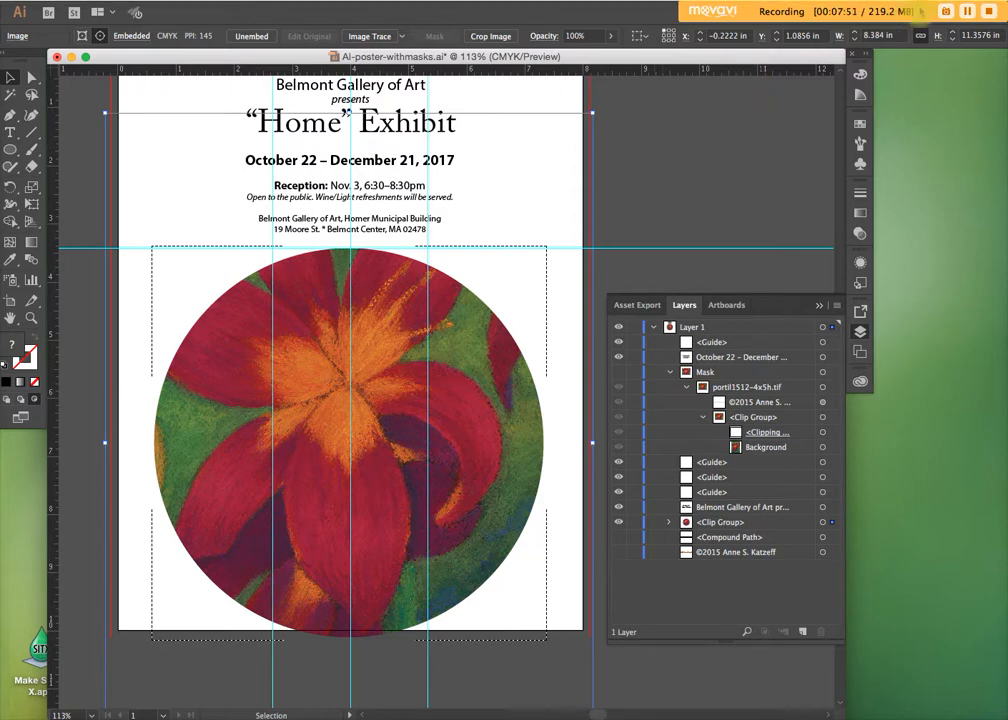
{"action": "left_click", "coordinate": [960, 85]}
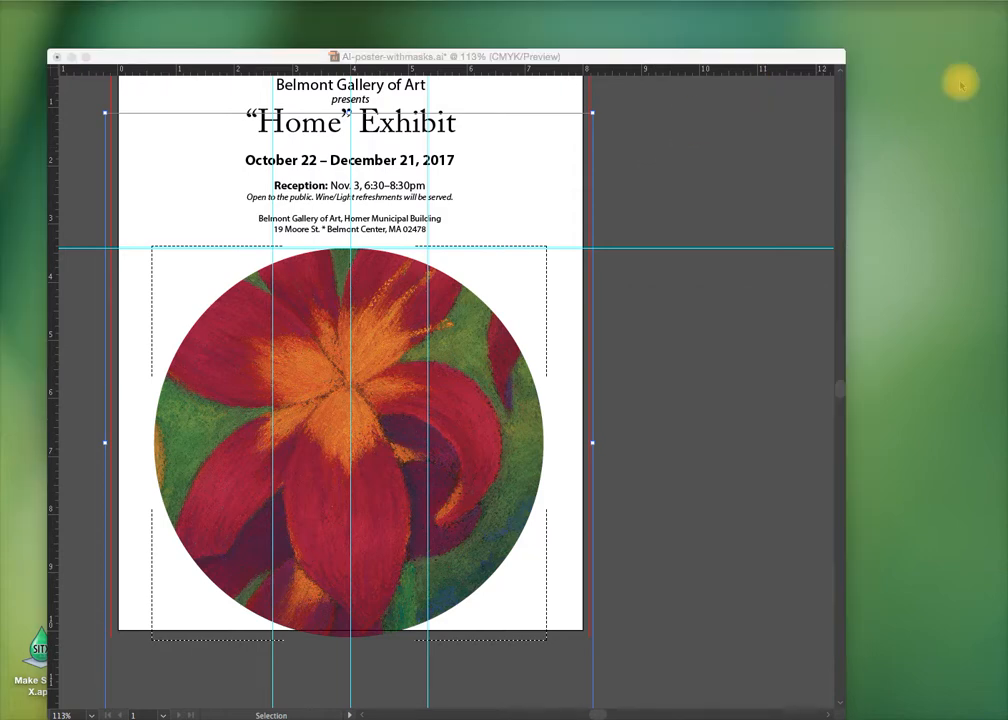
{"action": "left_click", "coordinate": [623, 436]}
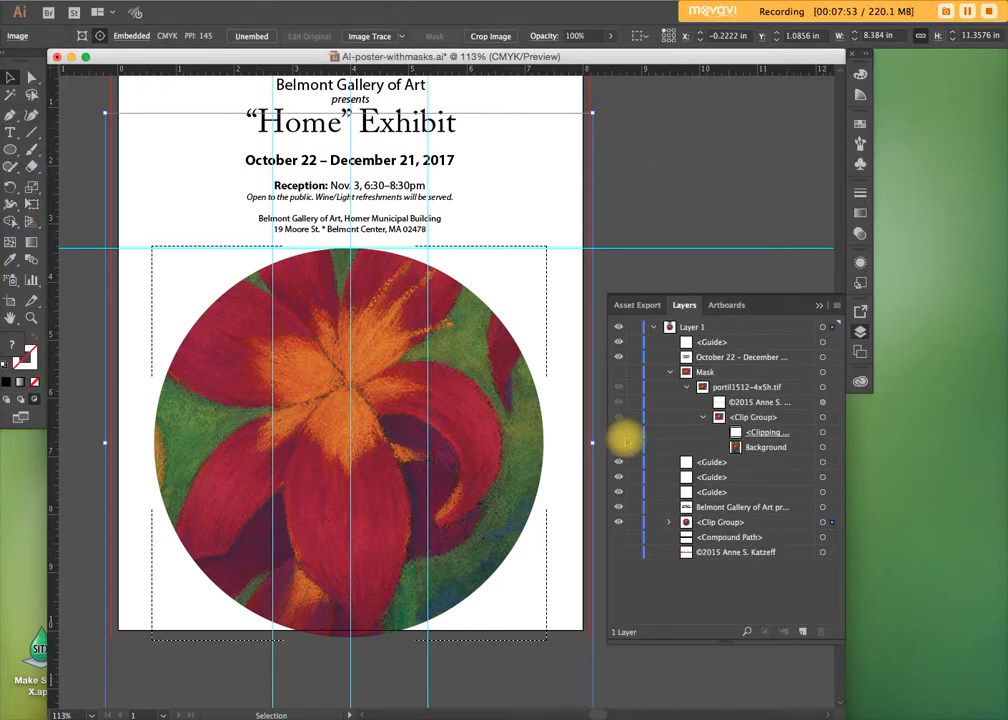
Expand the new clip group, try squashing its Circle path from the top to about 5.48 in high, and undo the change
{"action": "left_click", "coordinate": [668, 522]}
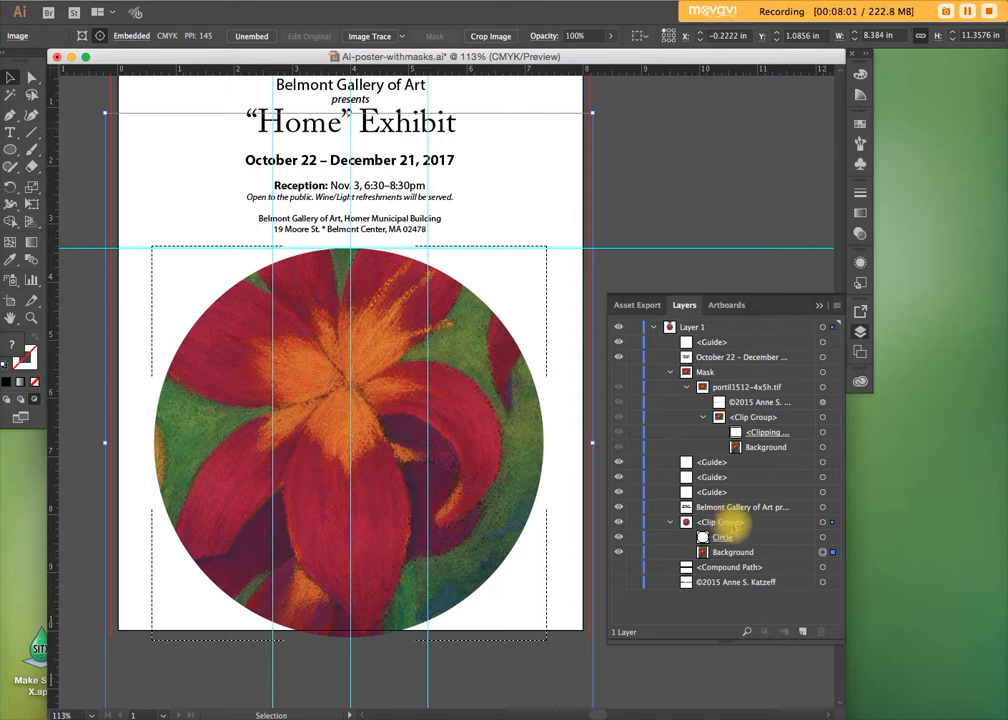
{"action": "left_click", "coordinate": [722, 538]}
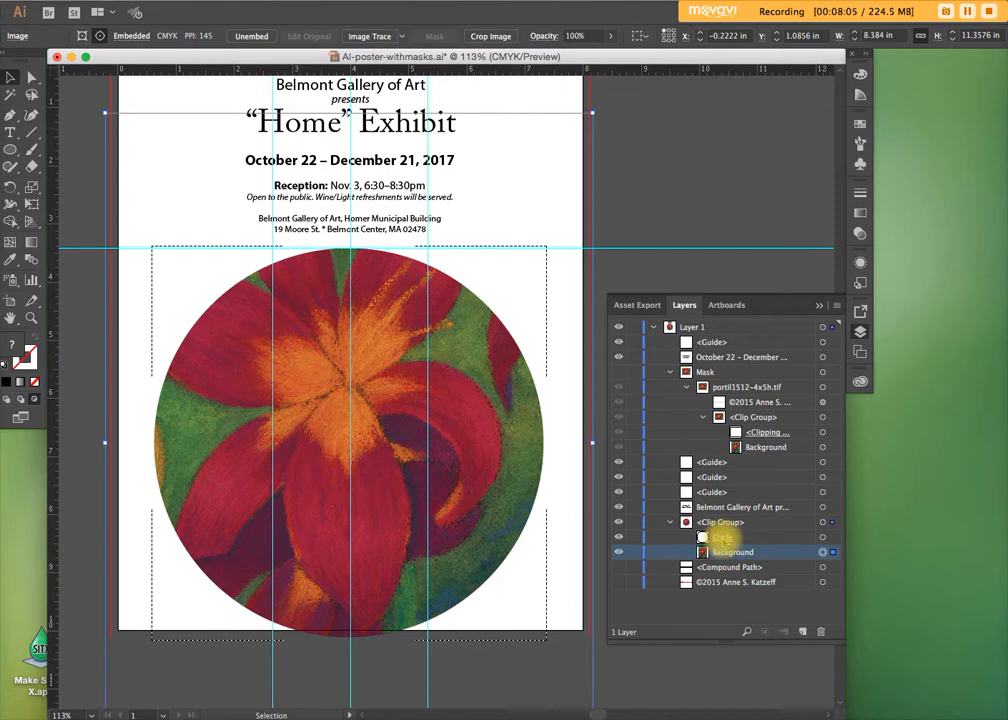
{"action": "left_click", "coordinate": [825, 538]}
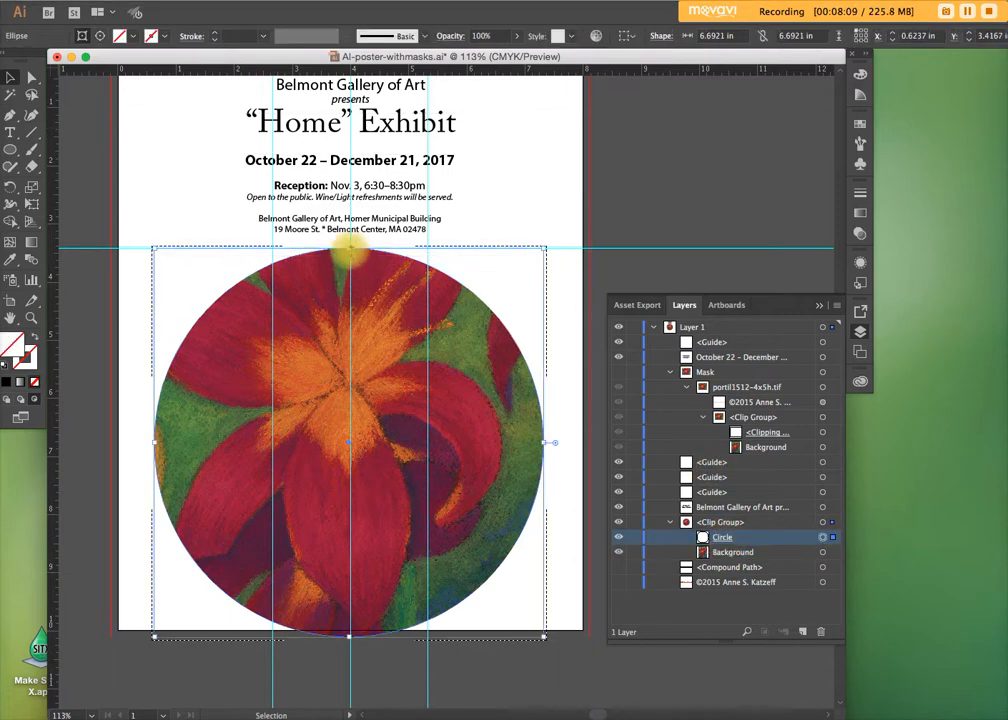
{"action": "left_click_drag", "start_coordinate": [349, 249], "coordinate": [377, 322]}
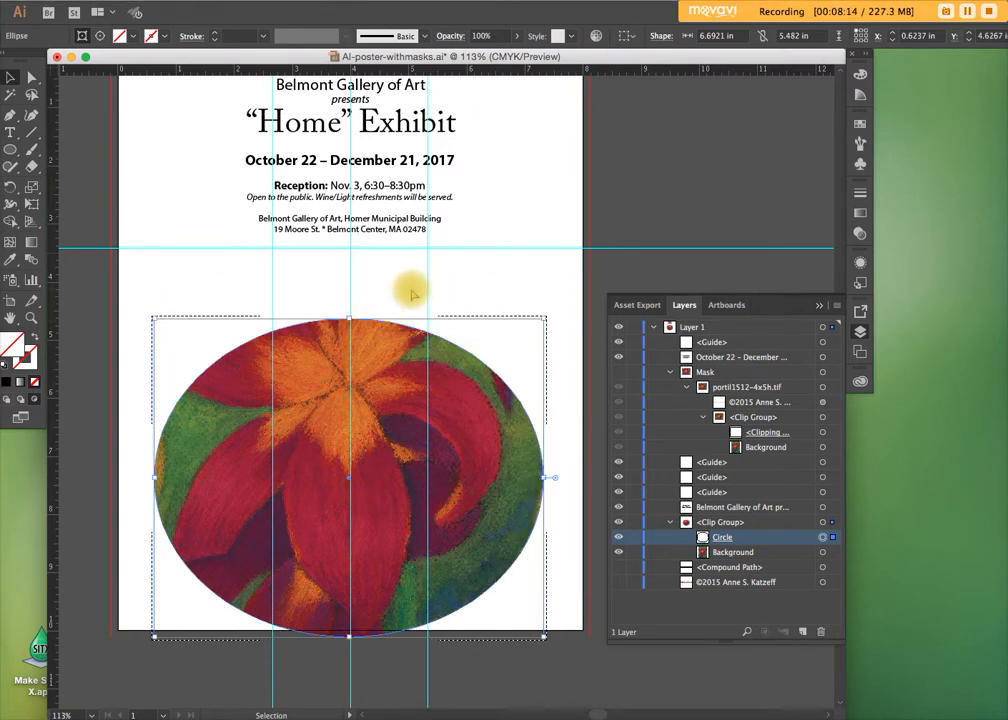
{"action": "key", "text": "super+z"}
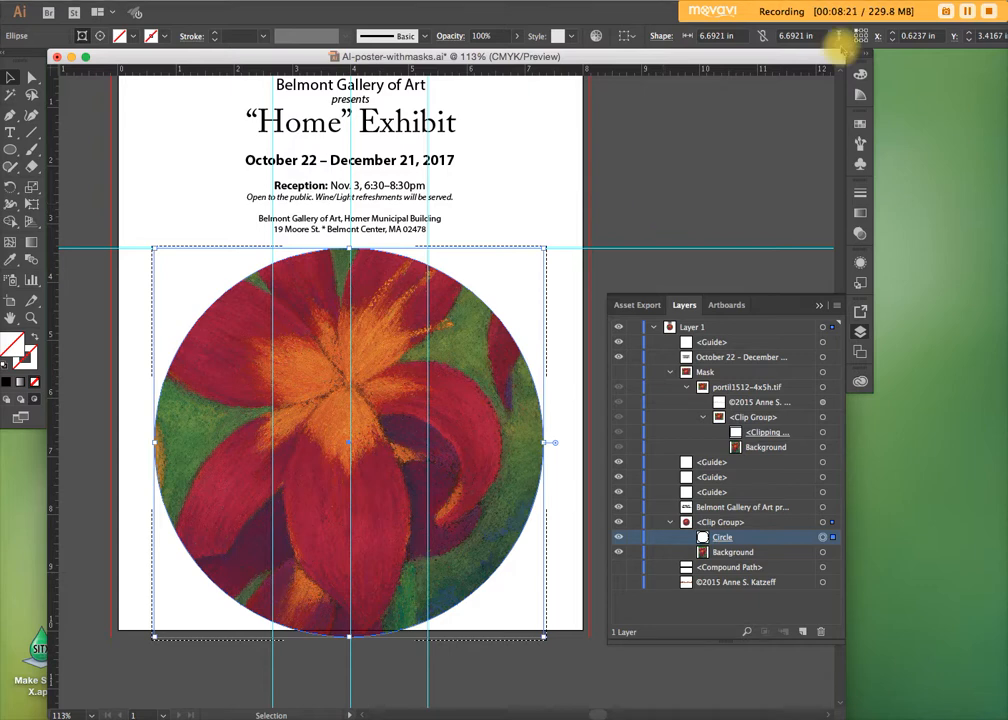
{"action": "left_click", "coordinate": [762, 10]}
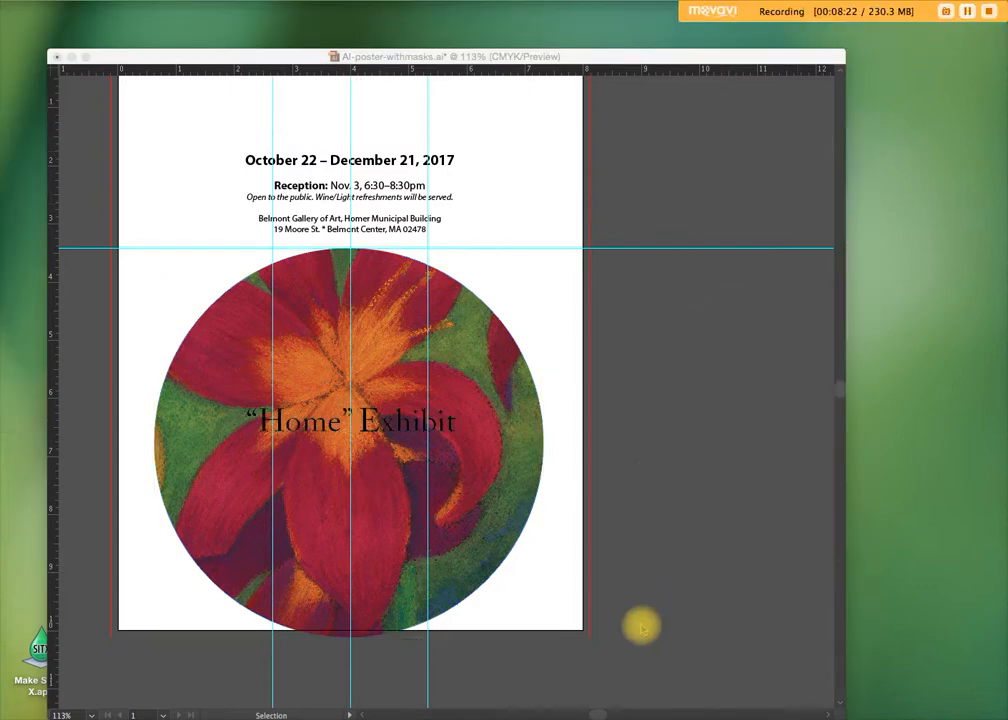
{"action": "left_click", "coordinate": [643, 594]}
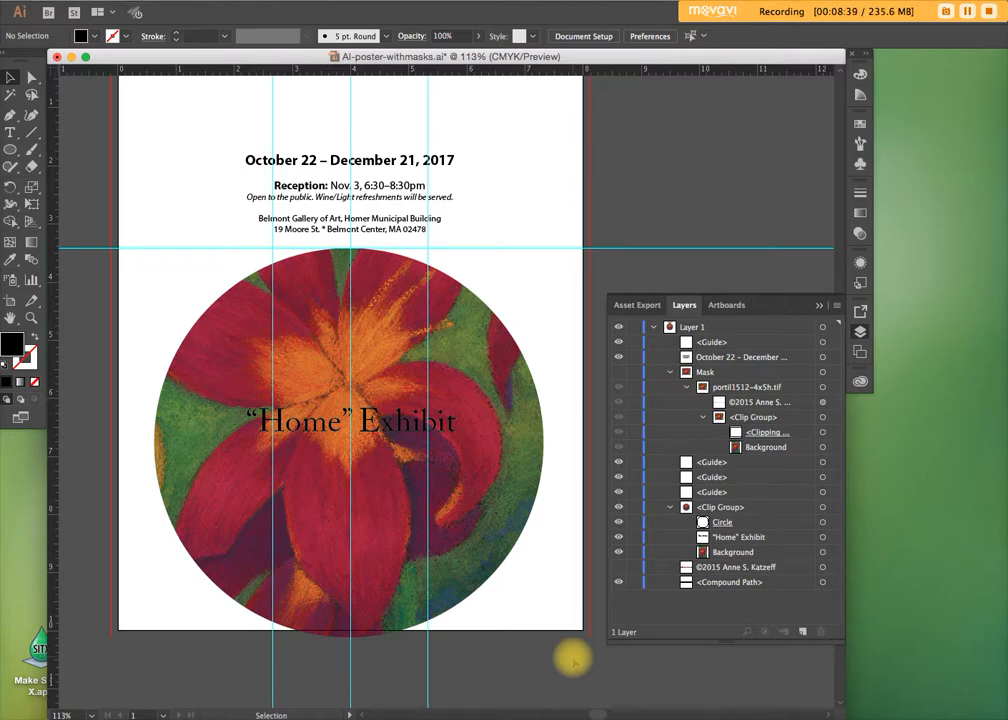
Select the "Home" Exhibit title text inside the circle's clip group and convert it to outlines
{"action": "left_click", "coordinate": [745, 537]}
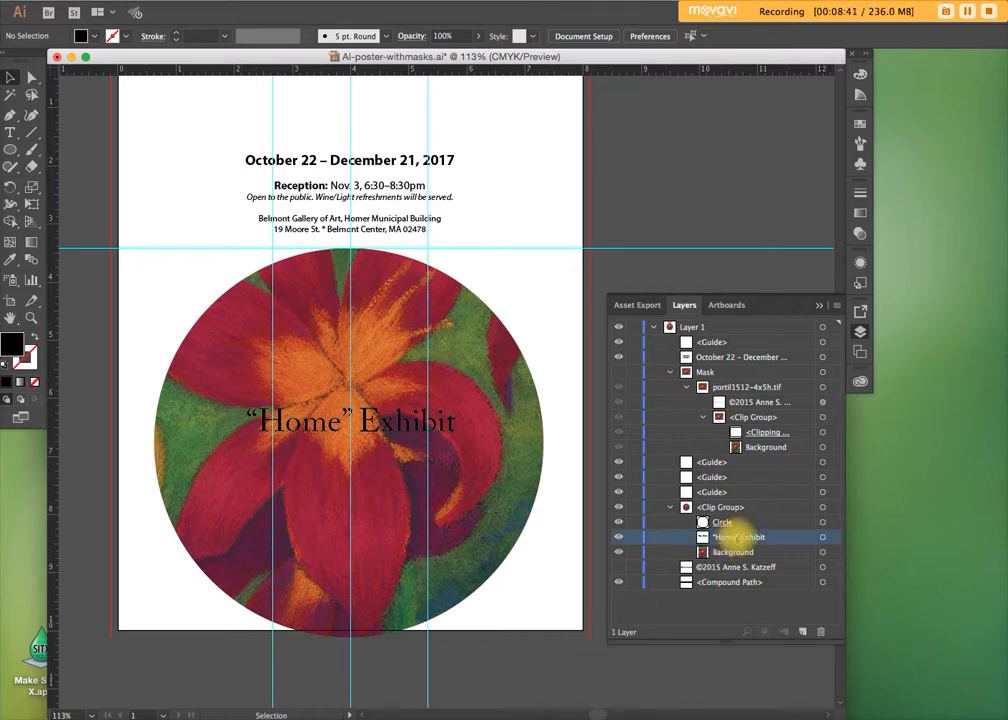
{"action": "left_click", "coordinate": [386, 434]}
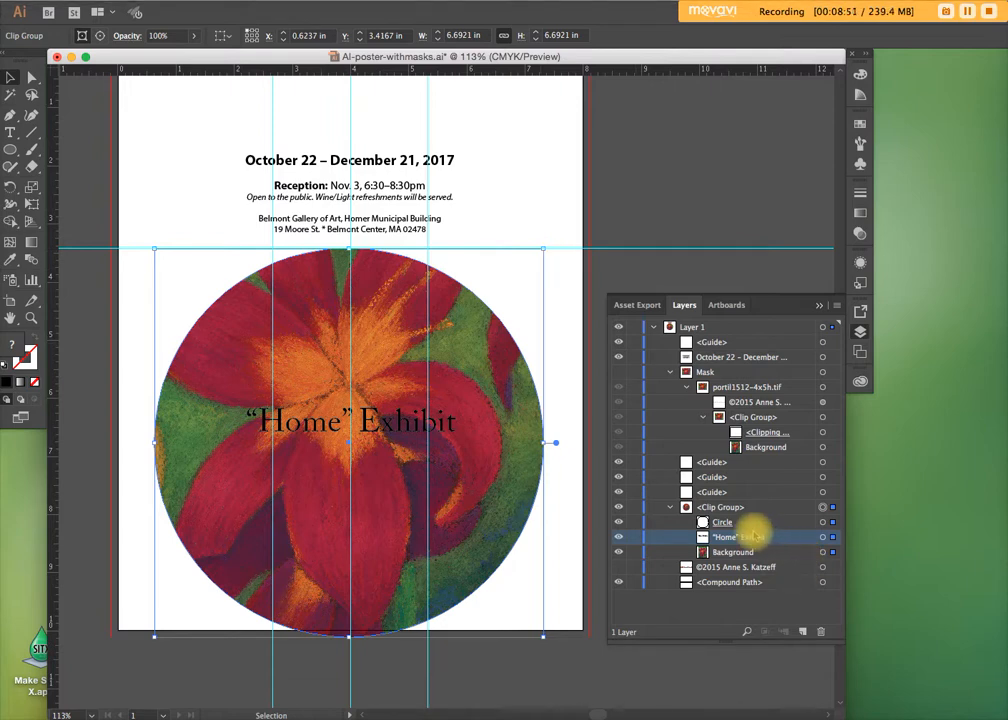
{"action": "left_click", "coordinate": [822, 584]}
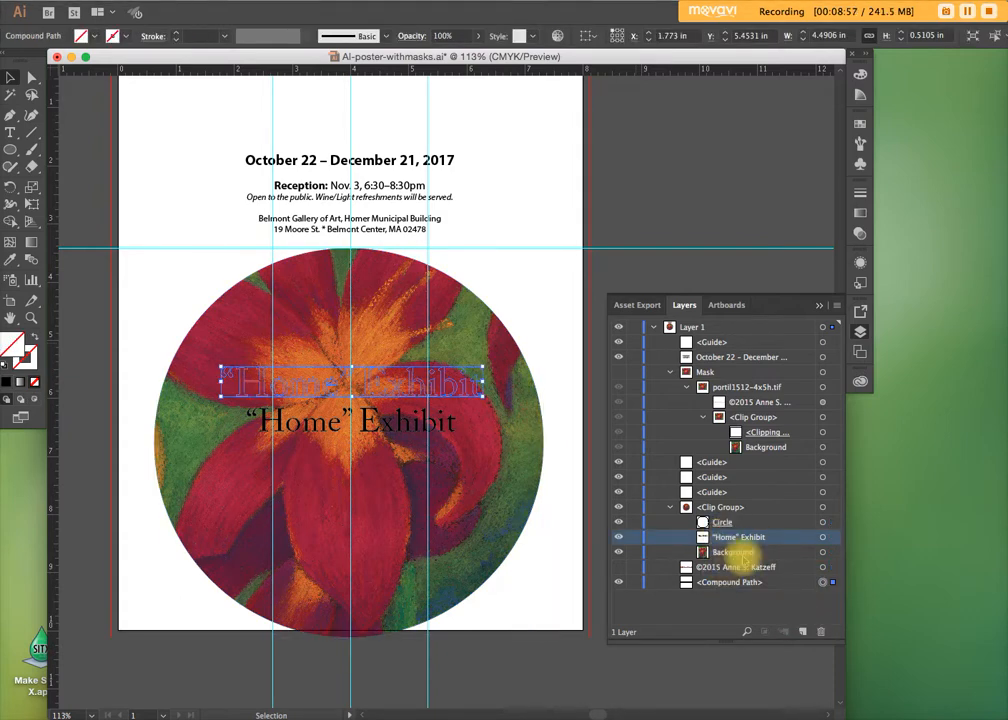
{"action": "left_click", "coordinate": [822, 537]}
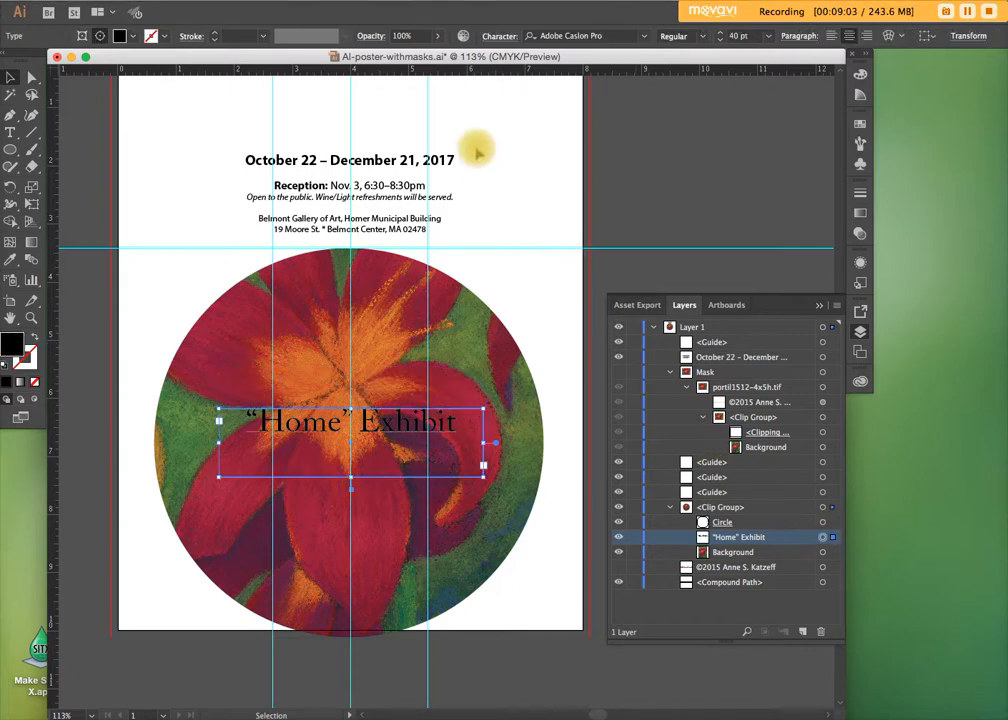
{"action": "left_click", "coordinate": [222, 1]}
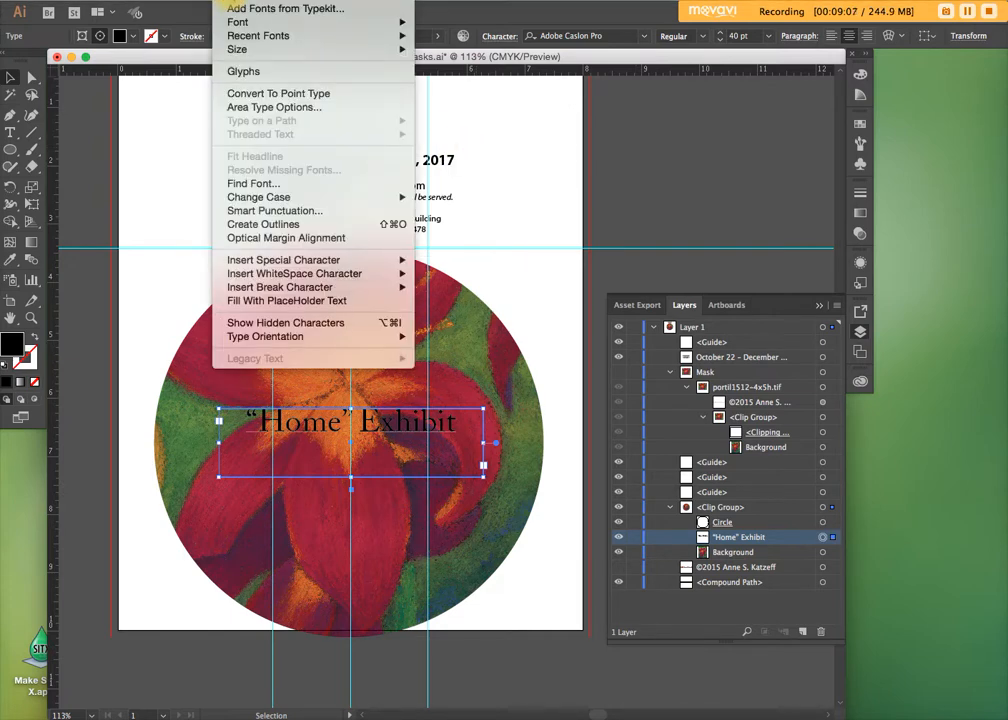
{"action": "left_click", "coordinate": [240, 225]}
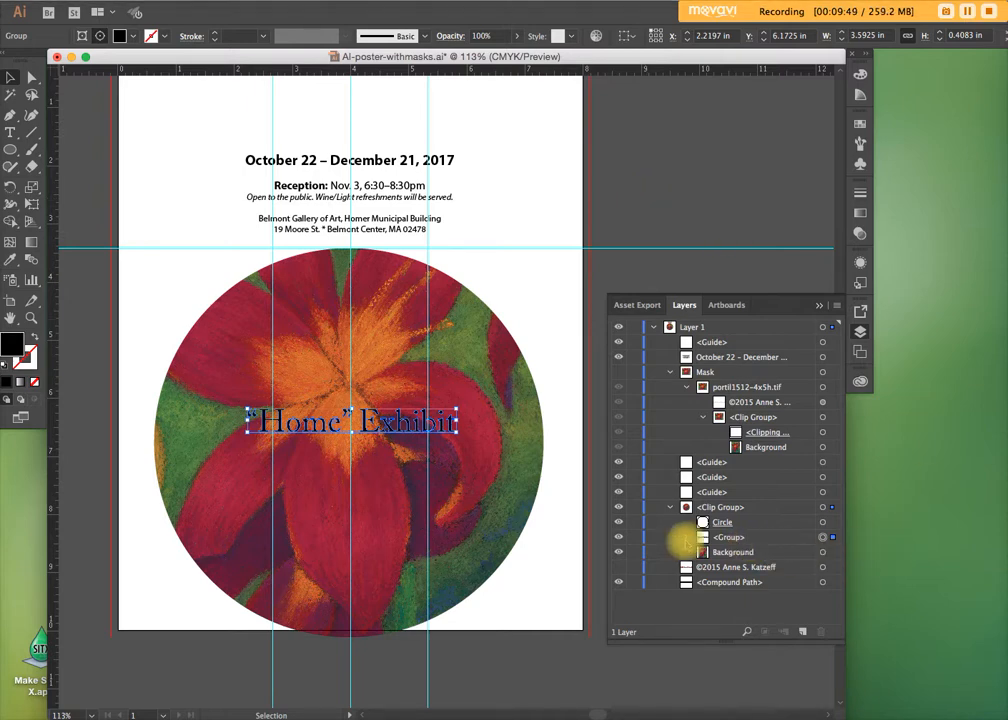
Inspect the outlined title group's letter shapes and combine the group into one compound path
{"action": "left_click", "coordinate": [687, 538]}
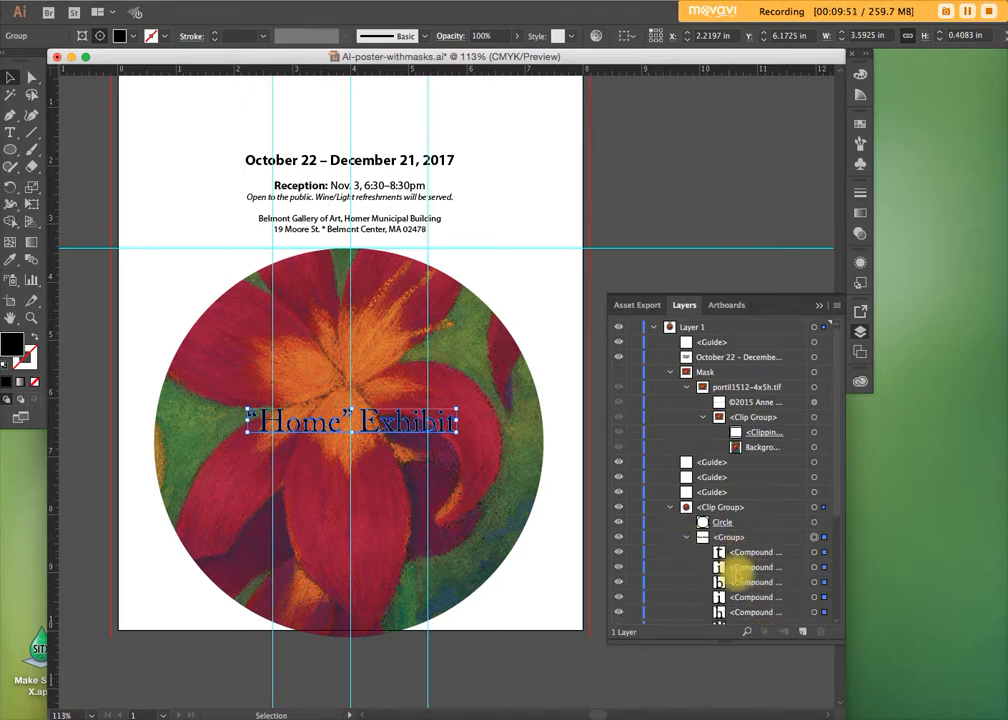
{"action": "left_click", "coordinate": [687, 538]}
{"action": "left_click", "coordinate": [727, 538]}
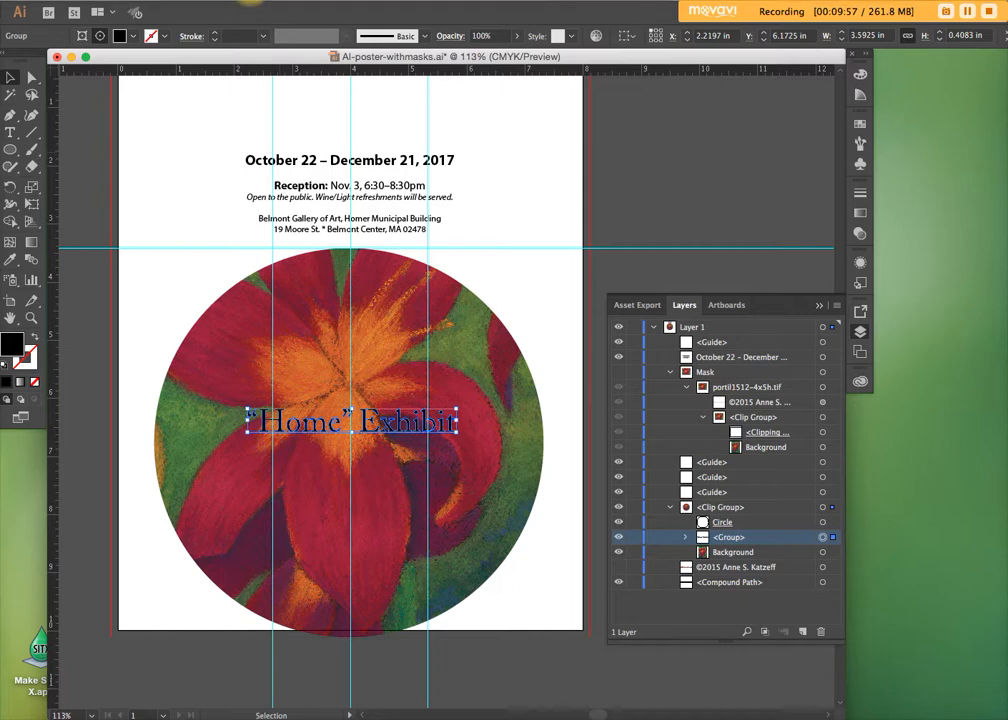
{"action": "left_click", "coordinate": [189, 2]}
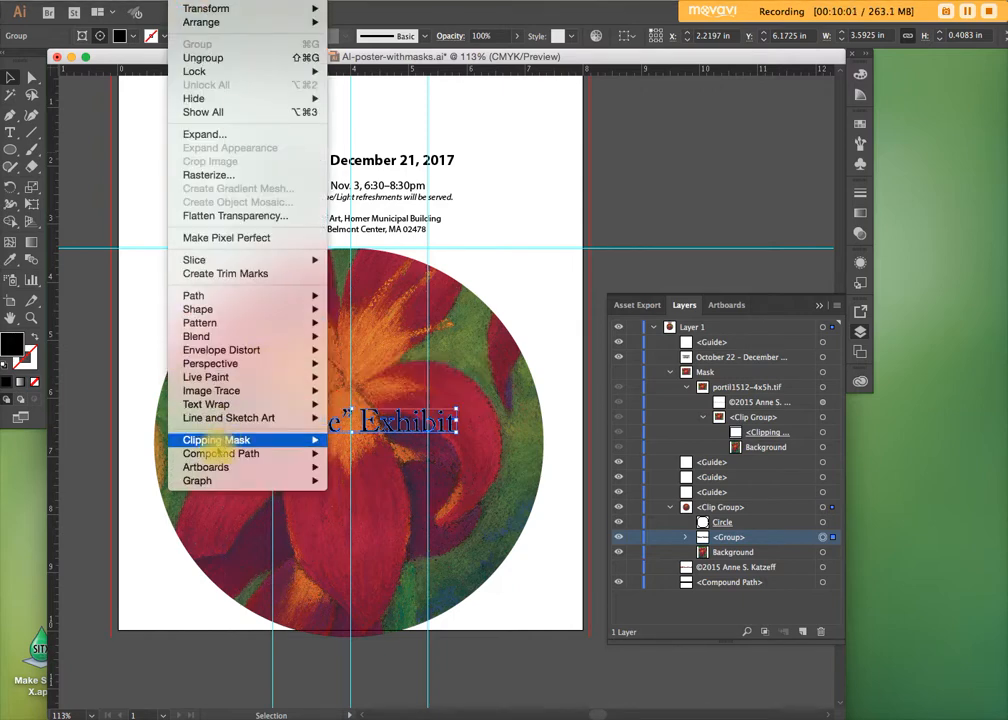
{"action": "mouse_move", "coordinate": [218, 456]}
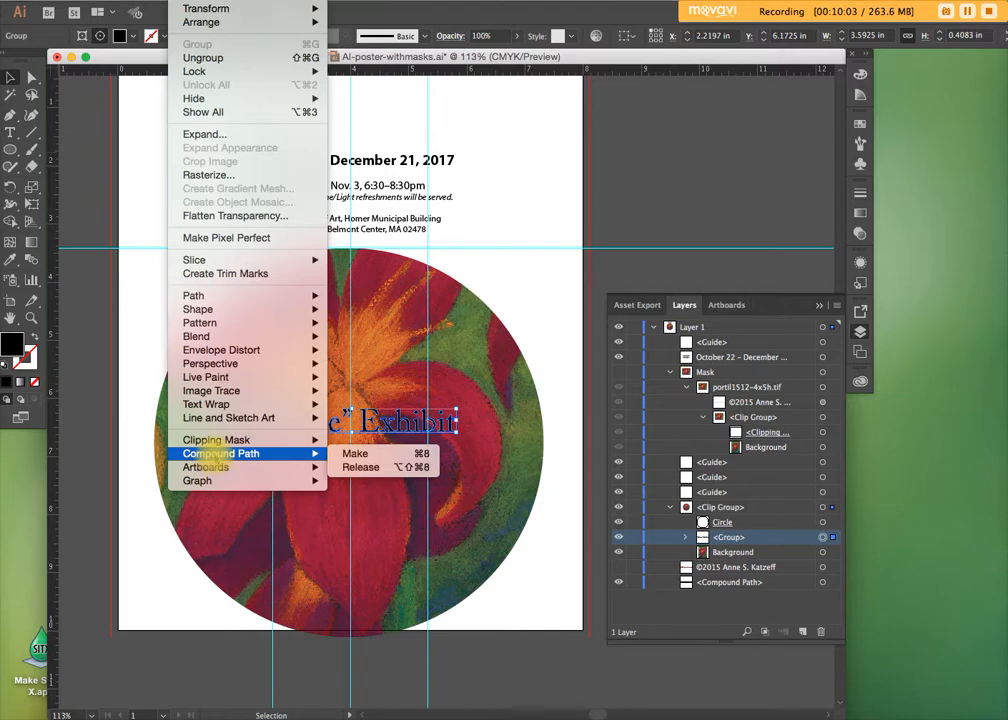
{"action": "left_click", "coordinate": [356, 454]}
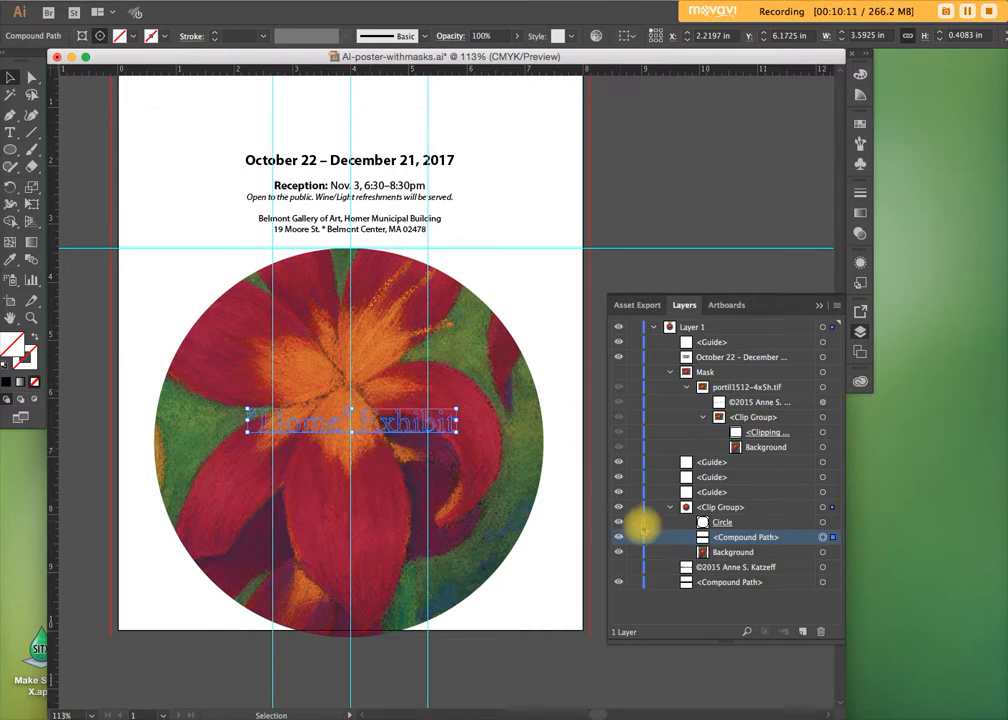
Try cutting the Background image out of the clip group to mask it with the title's compound path, and undo the cut
{"action": "left_click", "coordinate": [740, 552]}
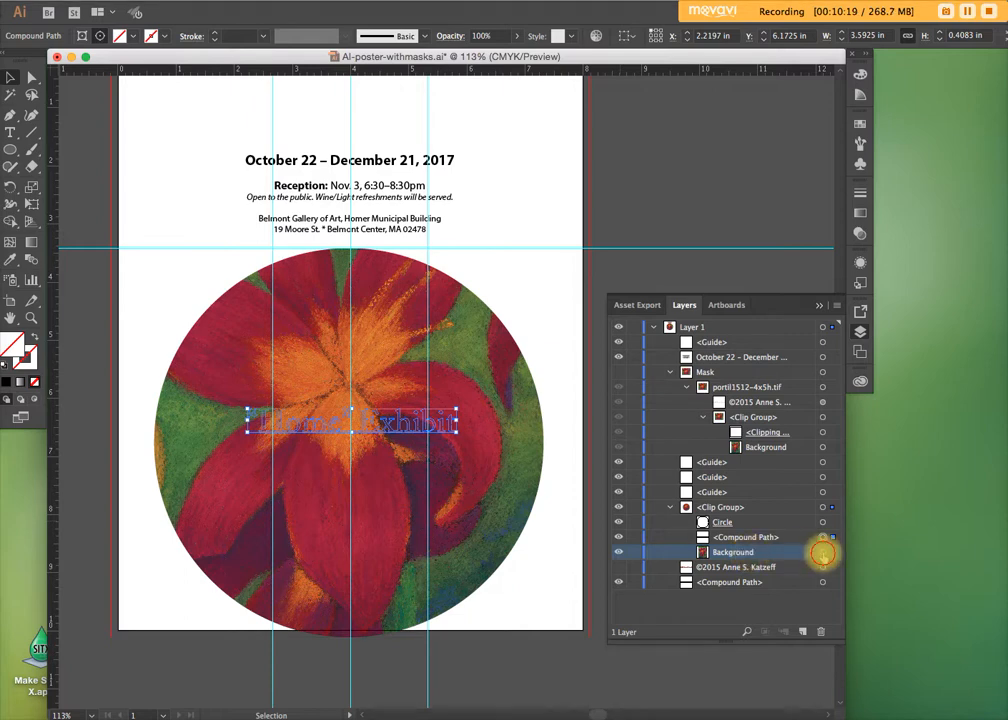
{"action": "left_click", "coordinate": [823, 552]}
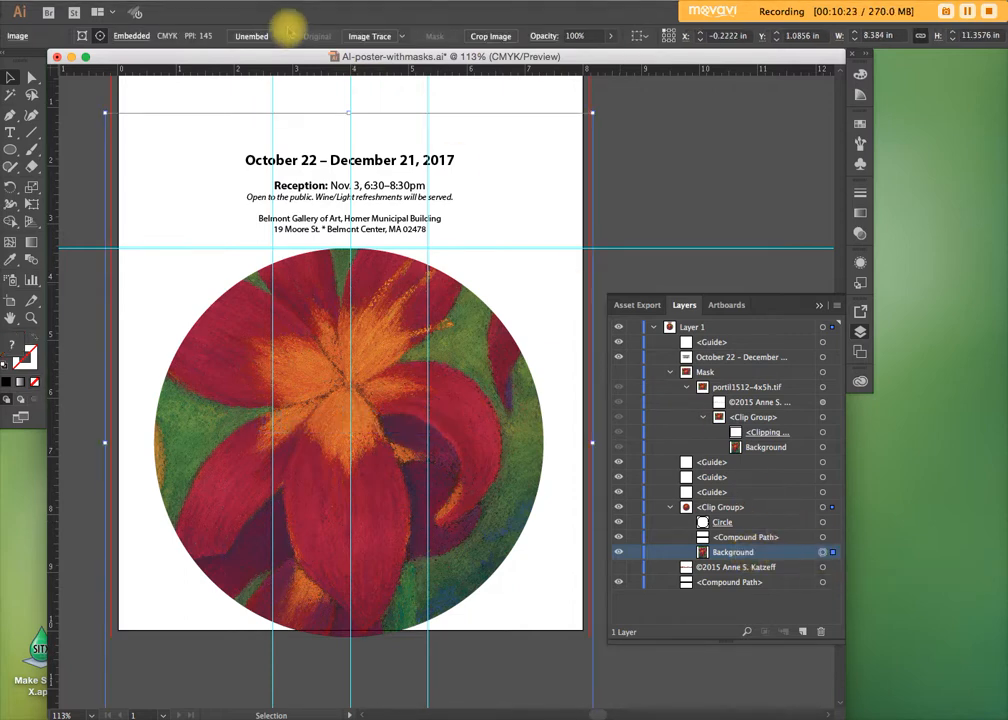
{"action": "left_click", "coordinate": [150, 10]}
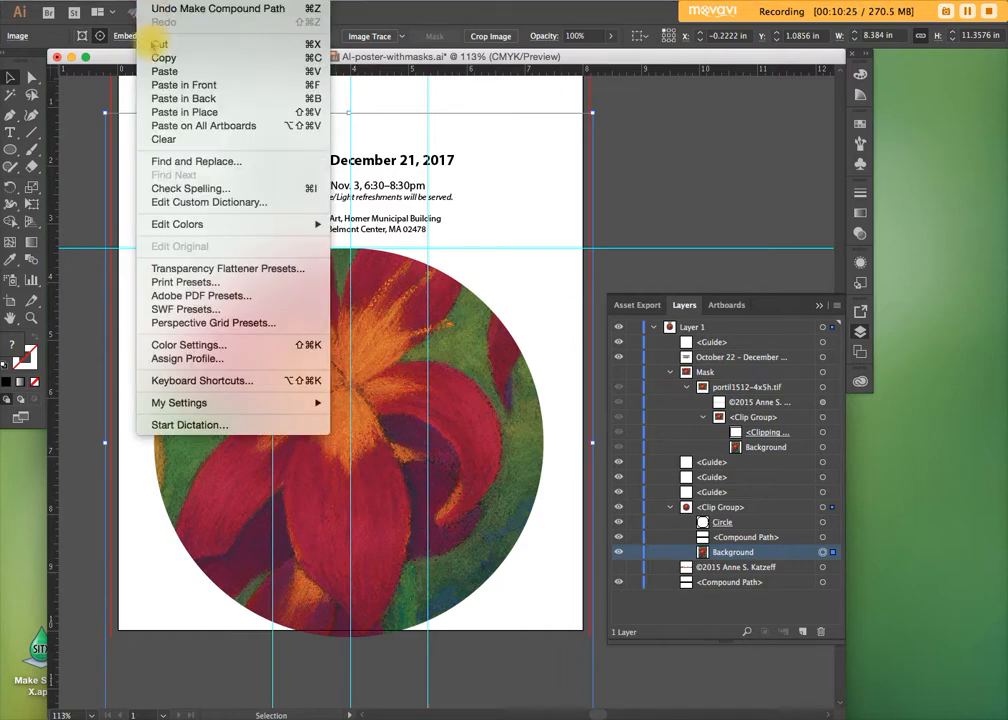
{"action": "left_click", "coordinate": [154, 44]}
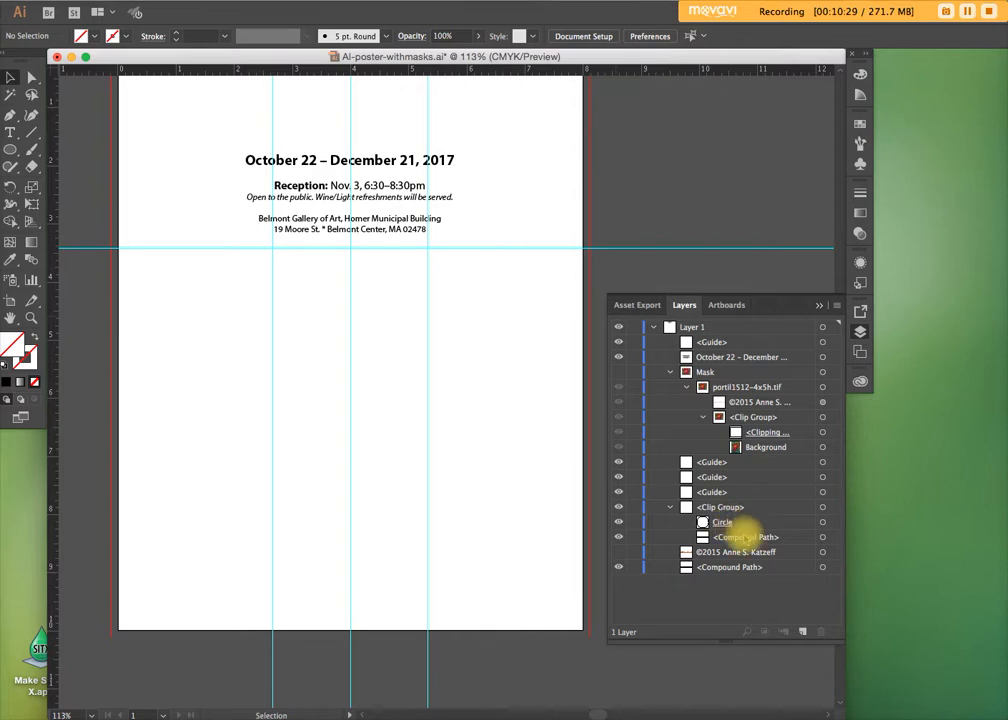
{"action": "left_click", "coordinate": [690, 537]}
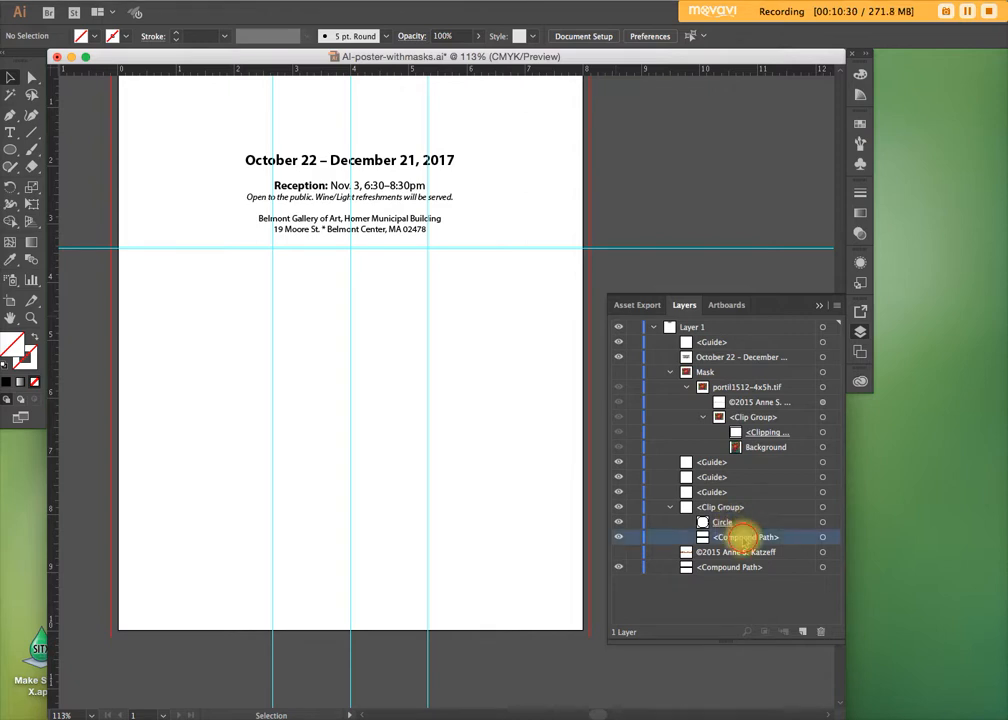
{"action": "left_click", "coordinate": [822, 537]}
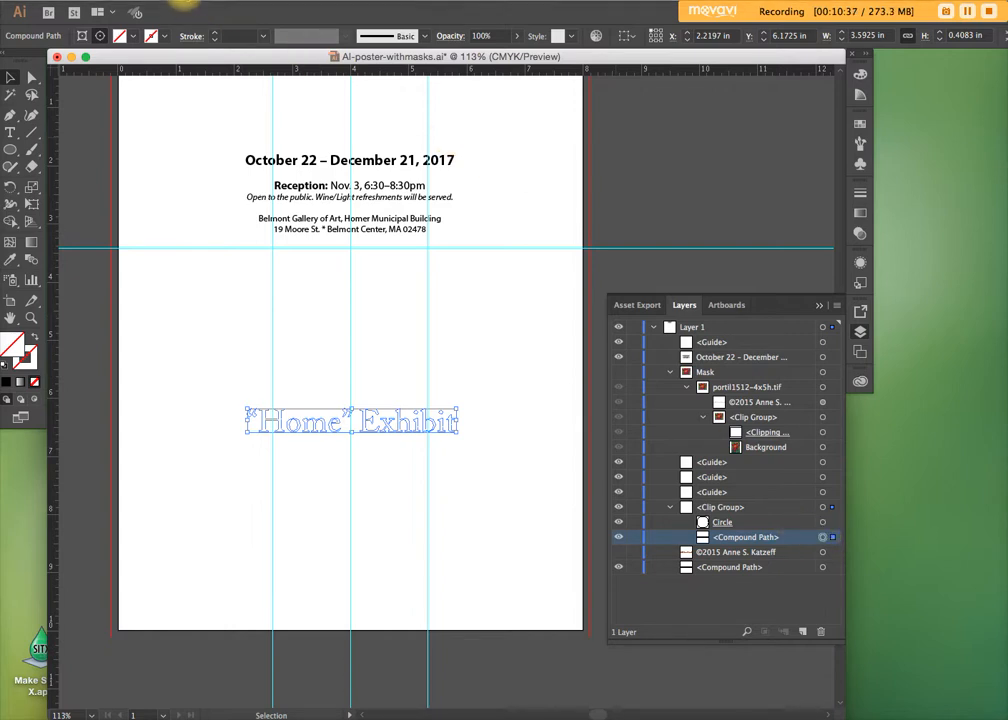
{"action": "left_click", "coordinate": [185, 2]}
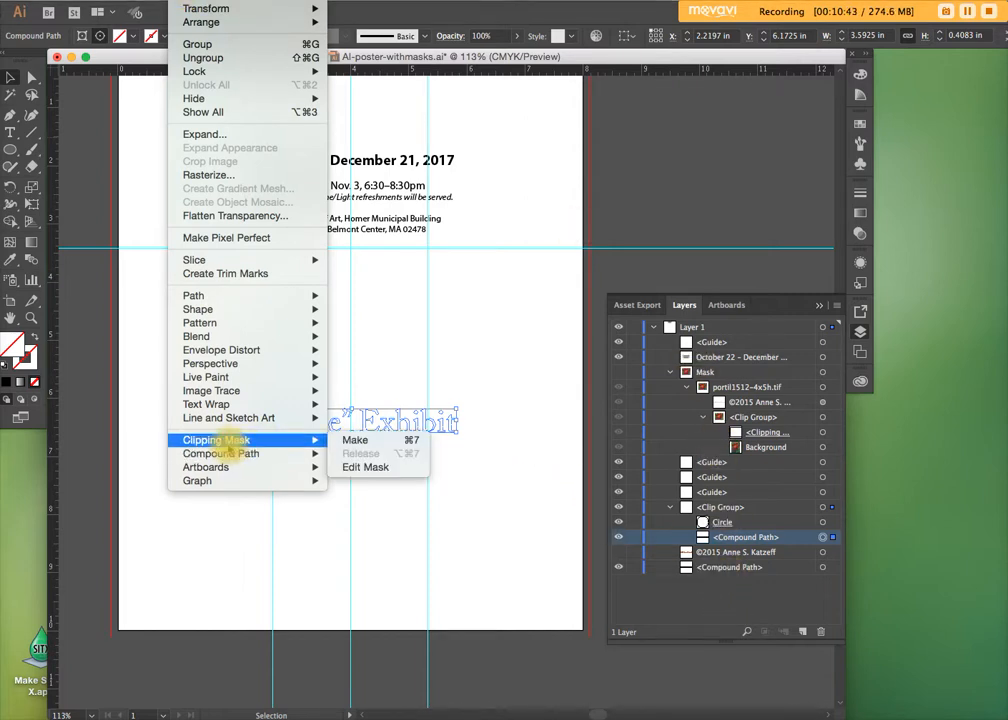
{"action": "left_click", "coordinate": [758, 613]}
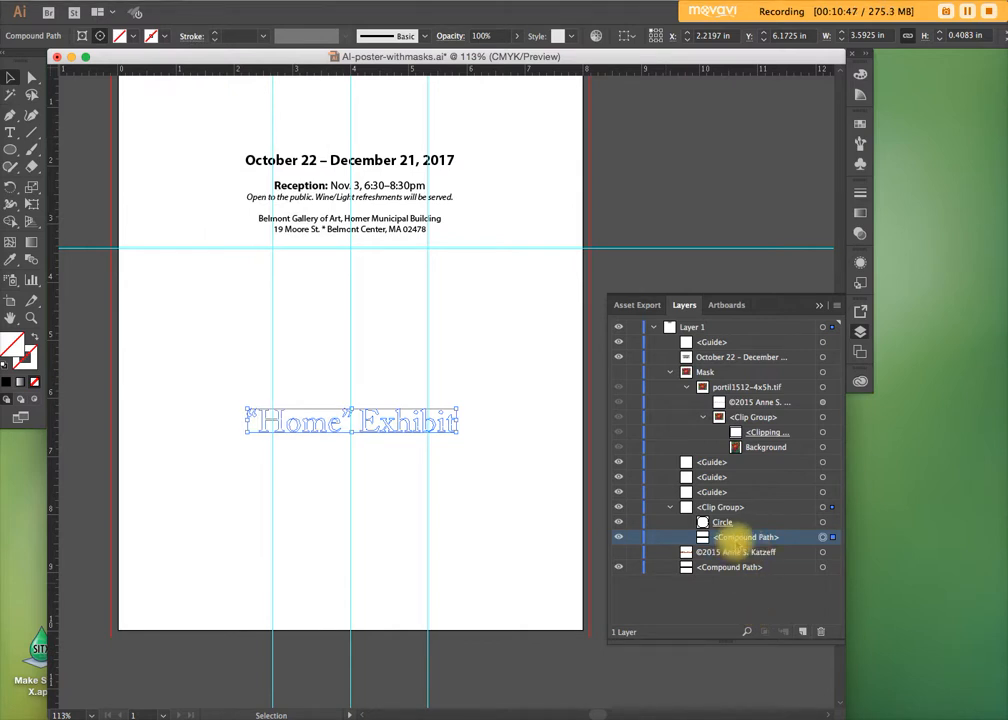
{"action": "key", "text": "super+z"}
Try masking the Background image with the title's compound path and undo the clipping mask
{"action": "left_click", "coordinate": [748, 551]}
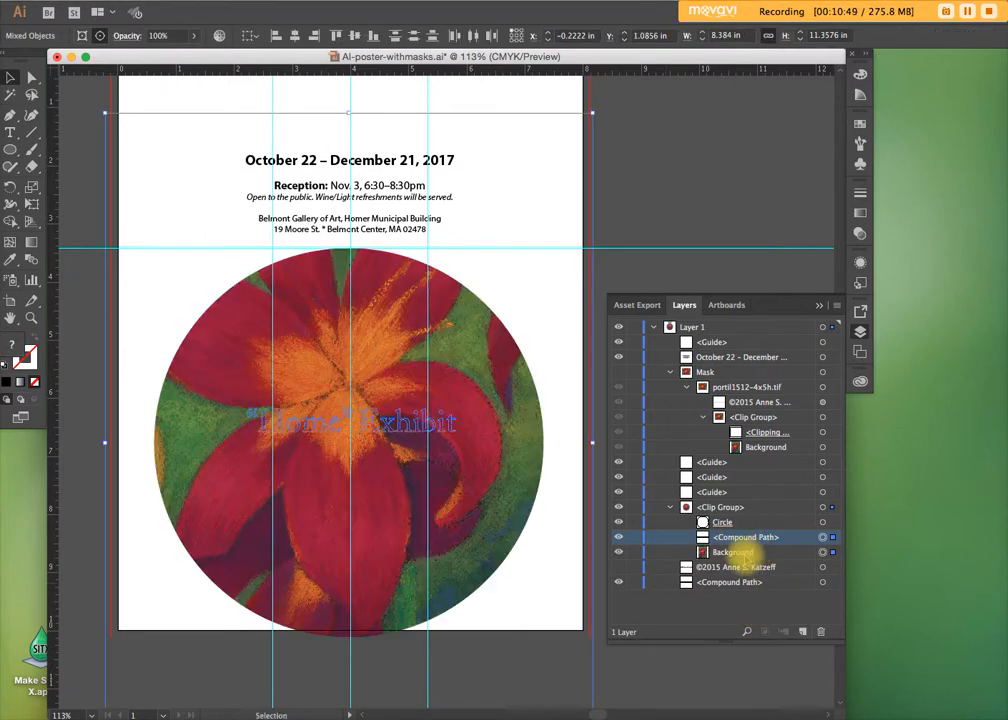
{"action": "left_click", "coordinate": [744, 537]}
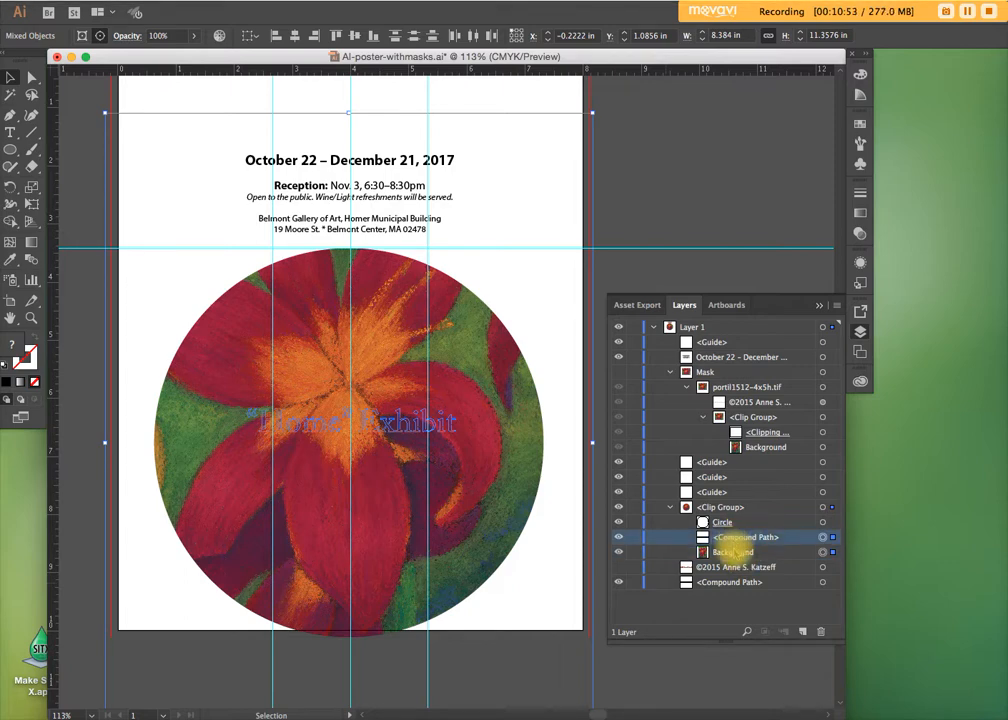
{"action": "left_click", "coordinate": [738, 552], "text": "shift"}
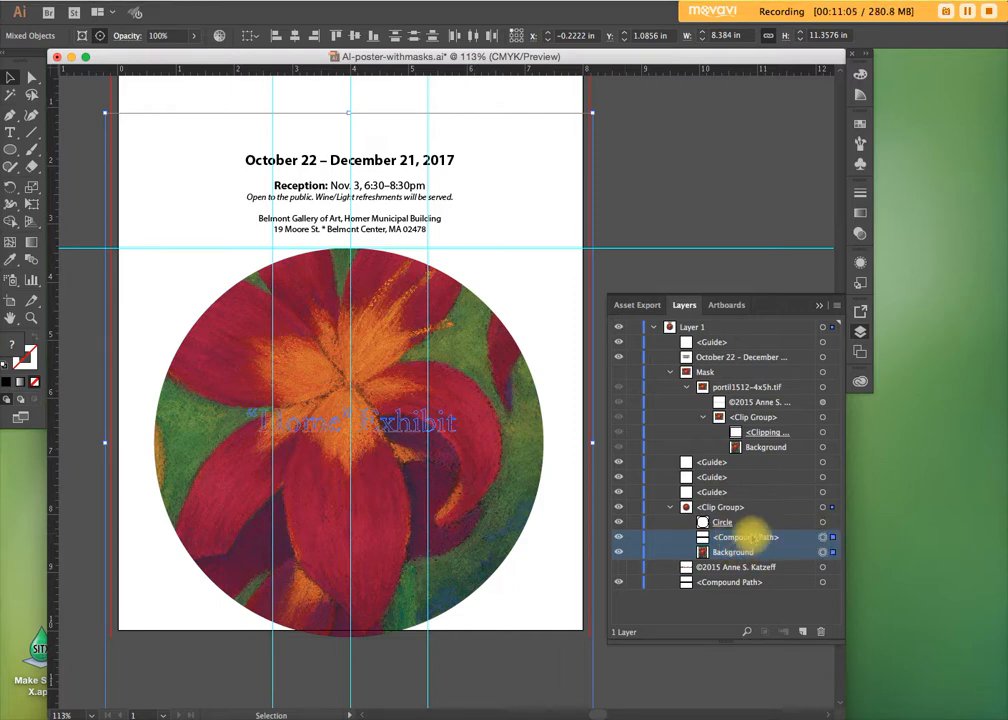
{"action": "left_click", "coordinate": [195, 5]}
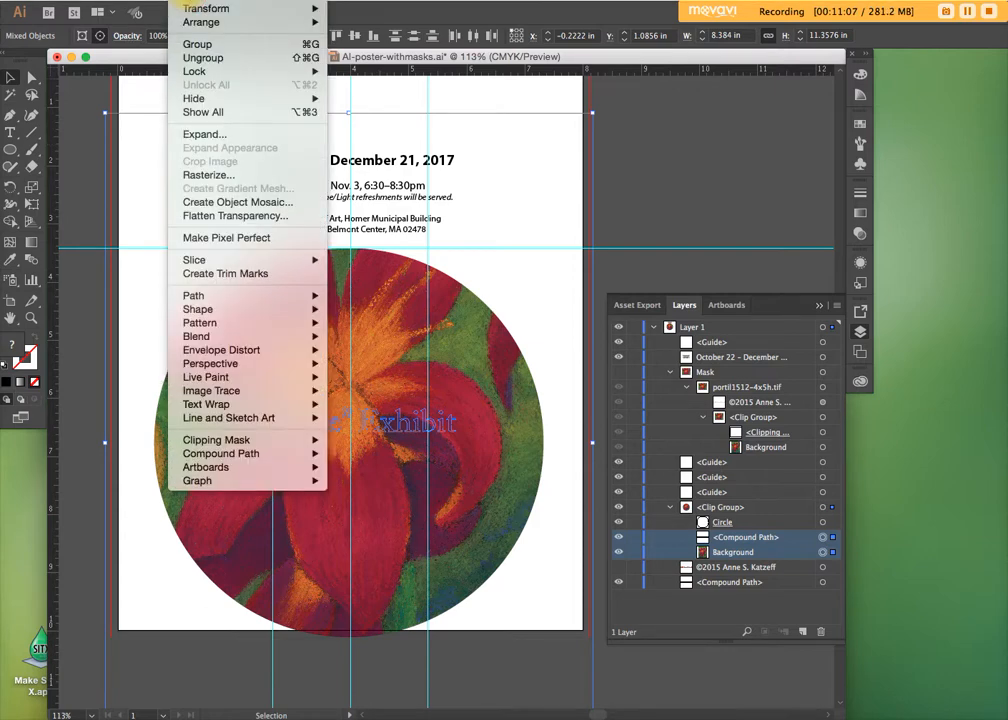
{"action": "mouse_move", "coordinate": [230, 440]}
{"action": "left_click", "coordinate": [356, 440]}
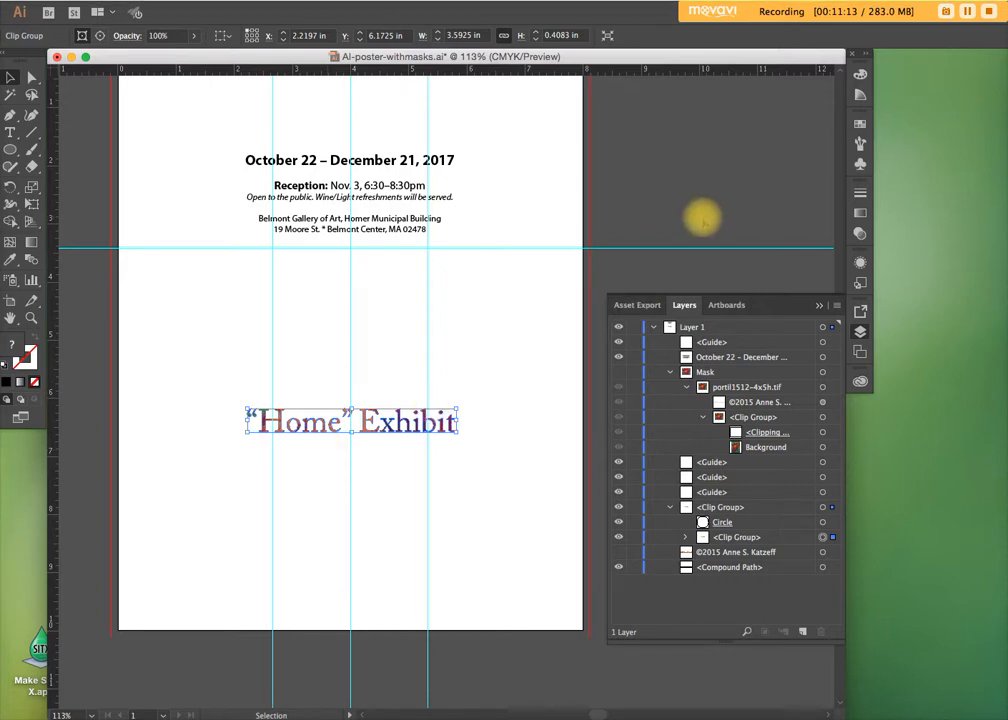
{"action": "key", "text": "super+z"}
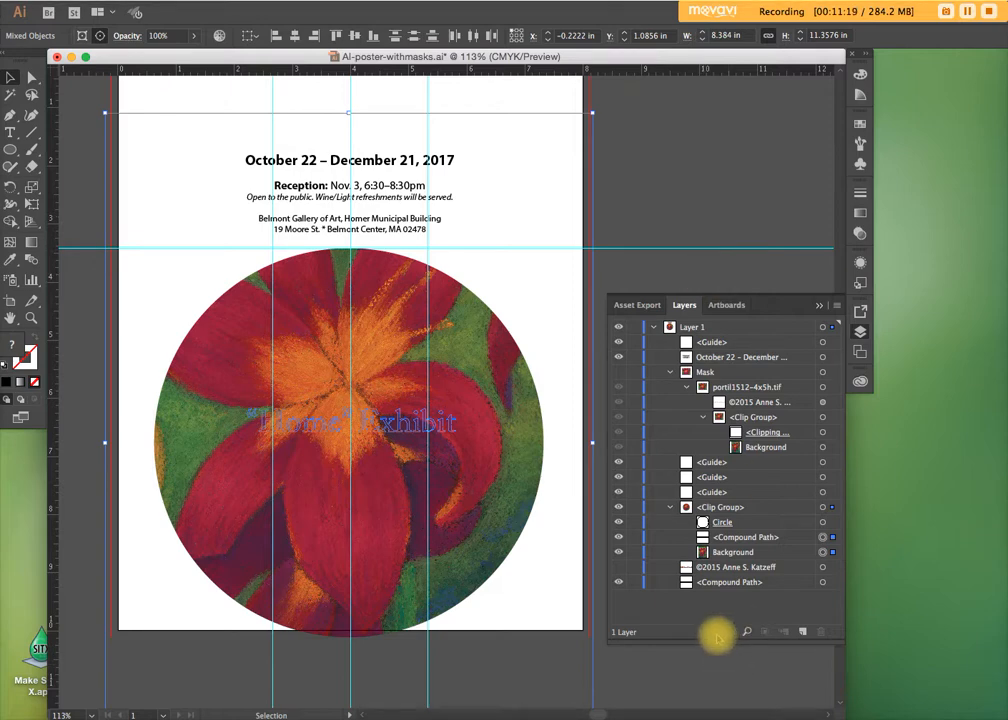
Make a clipping mask from the title's compound path and the Background image in the circle's clip group, and deselect the result
{"action": "left_click", "coordinate": [722, 533]}
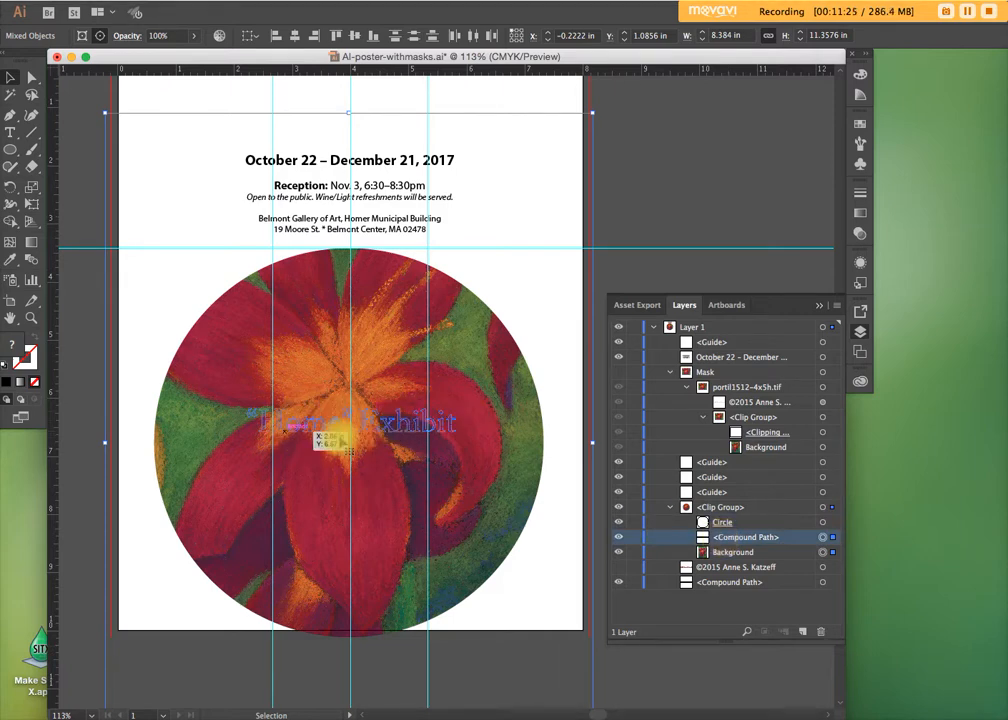
{"action": "left_click", "coordinate": [730, 552], "text": "shift"}
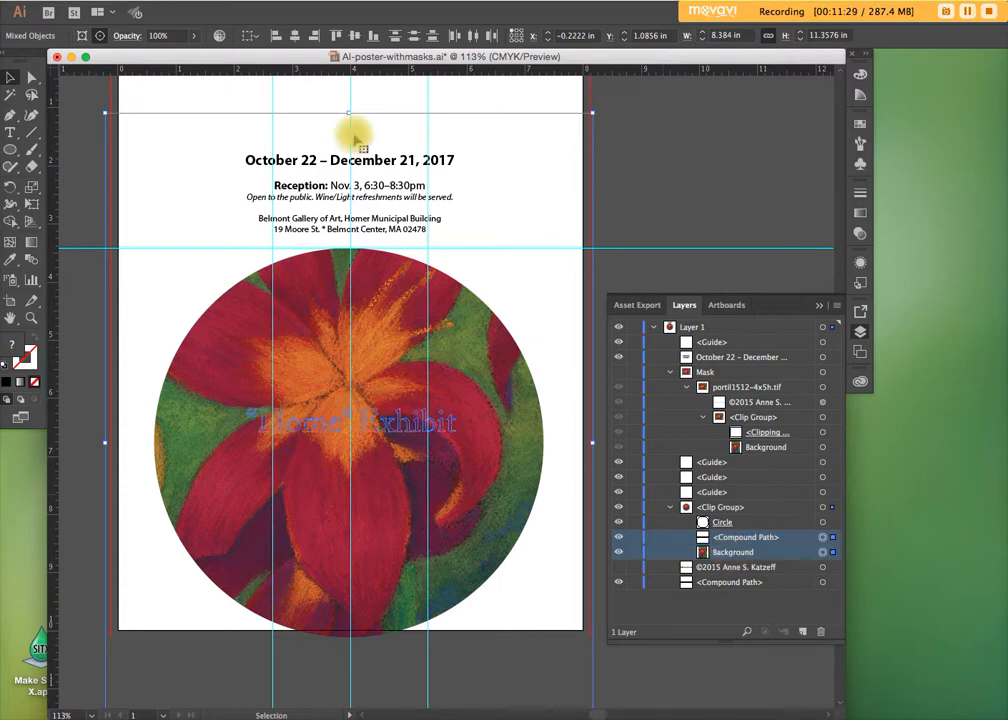
{"action": "left_click", "coordinate": [183, 3]}
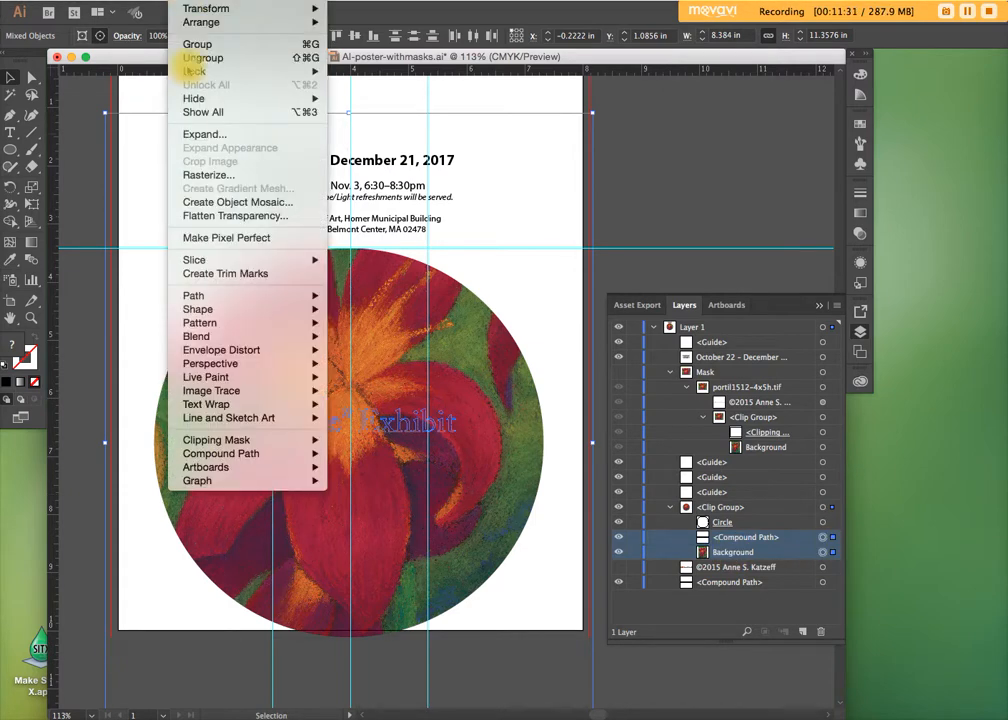
{"action": "mouse_move", "coordinate": [230, 440]}
{"action": "left_click", "coordinate": [355, 441]}
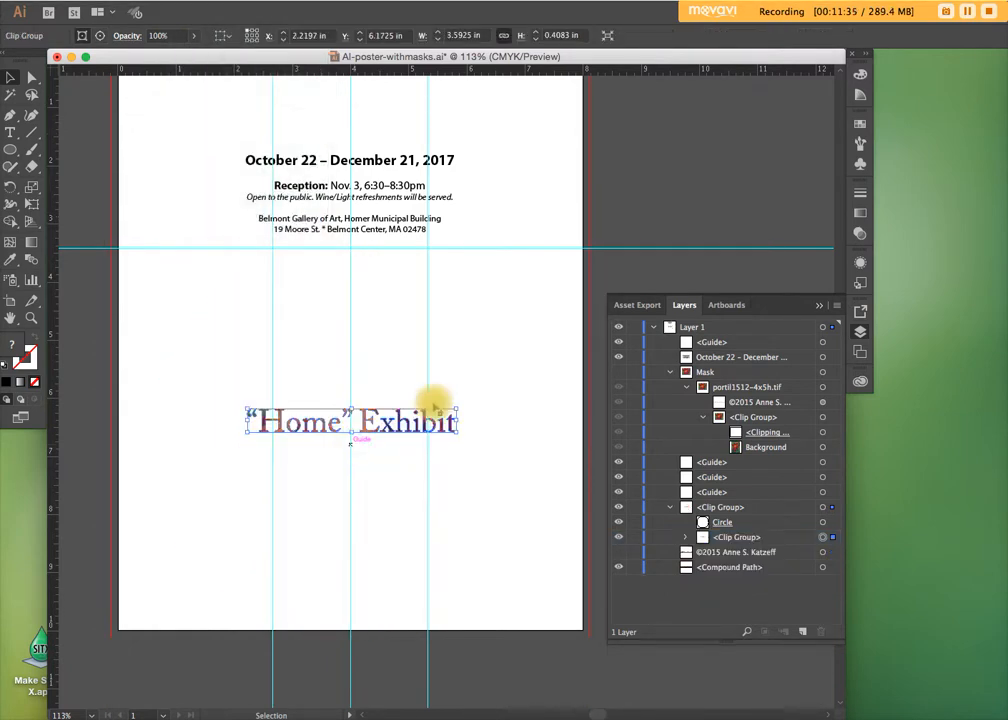
{"action": "left_click", "coordinate": [653, 238]}
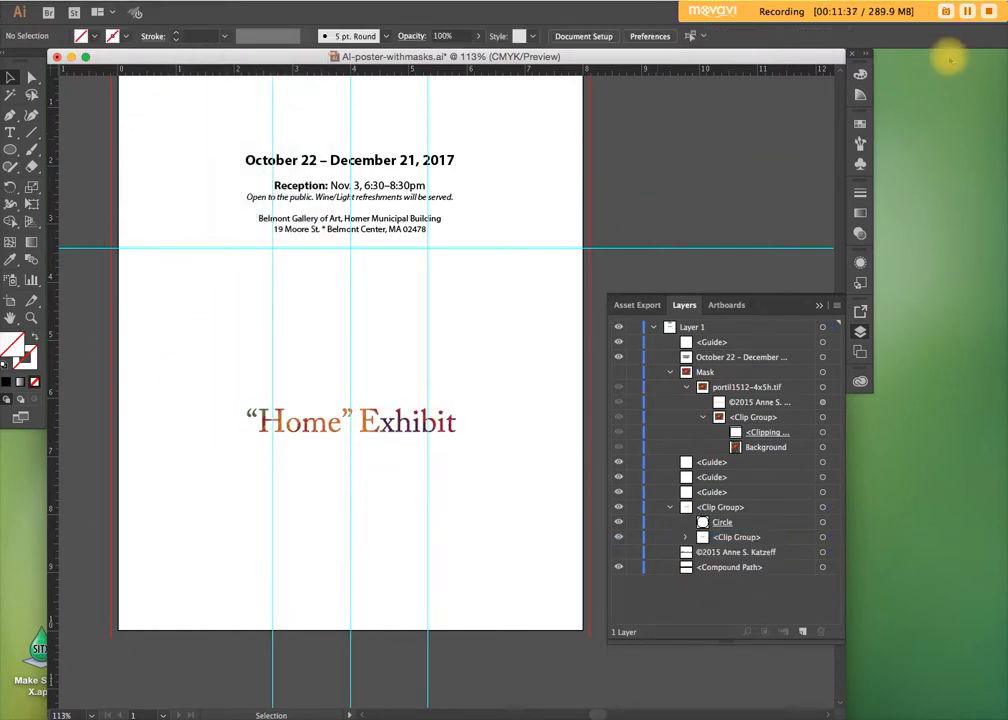